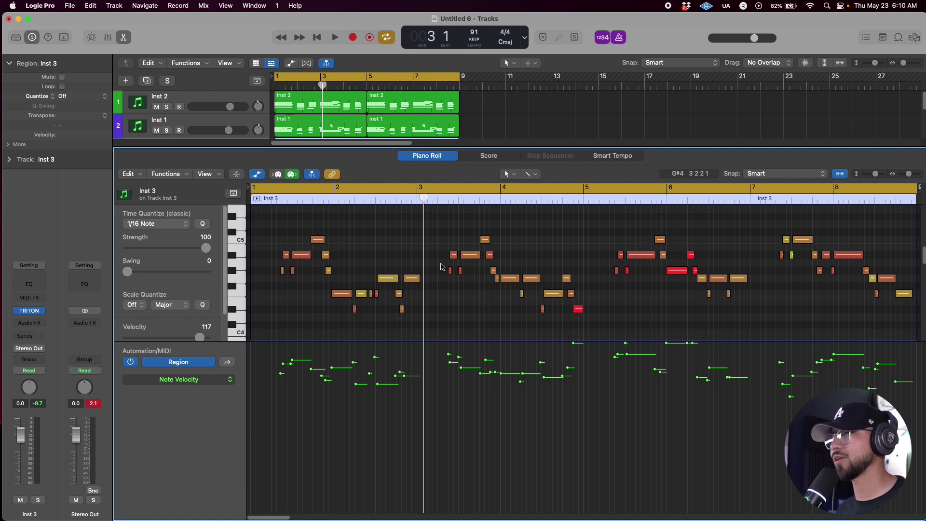
Add a Channel EQ to Inst 3, cutting about 2.1 dB at 635 Hz and raising the high shelf about 1.5 dB at 4300 Hz.
{"action": "left_click_drag", "start_coordinate": [430, 152], "coordinate": [429, 206]}
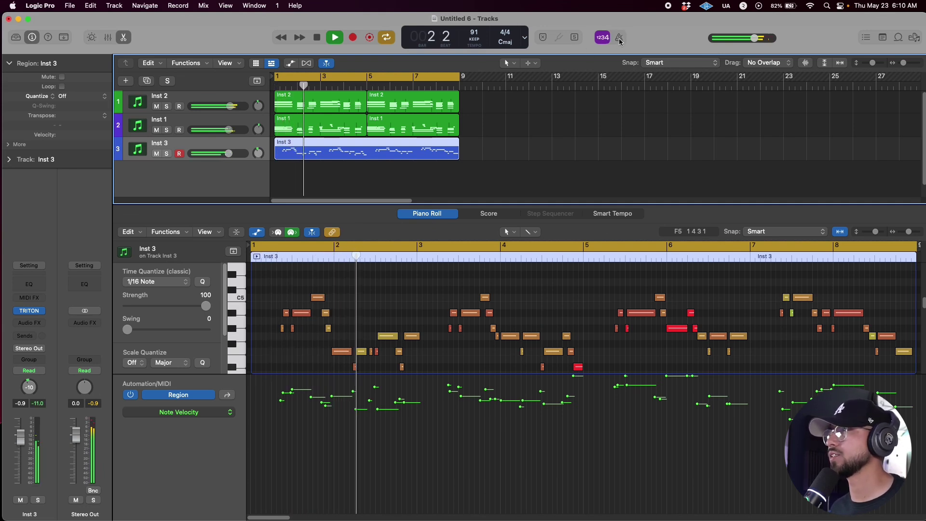
{"action": "left_click", "coordinate": [29, 284]}
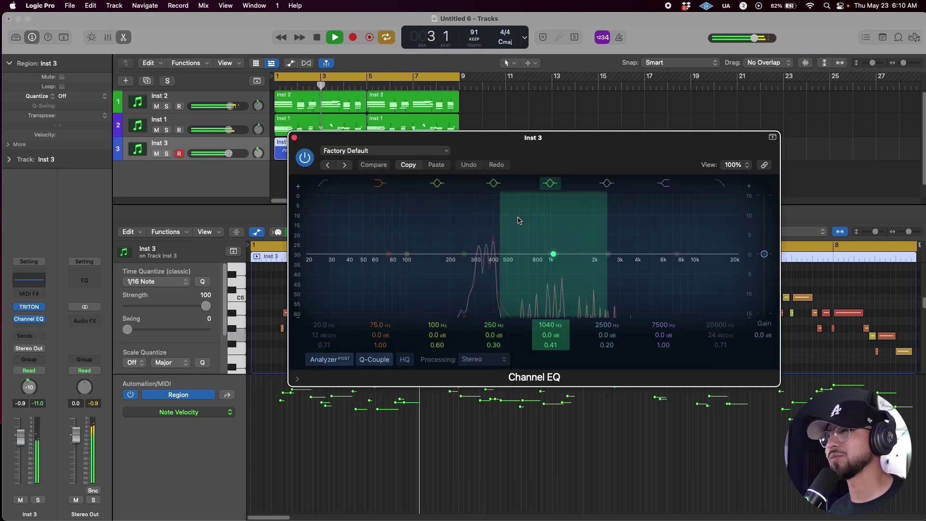
{"action": "left_click_drag", "start_coordinate": [543, 266], "coordinate": [522, 262]}
{"action": "left_click_drag", "start_coordinate": [677, 253], "coordinate": [635, 249]}
{"action": "left_click", "coordinate": [29, 282]}
{"action": "key", "text": "space"}
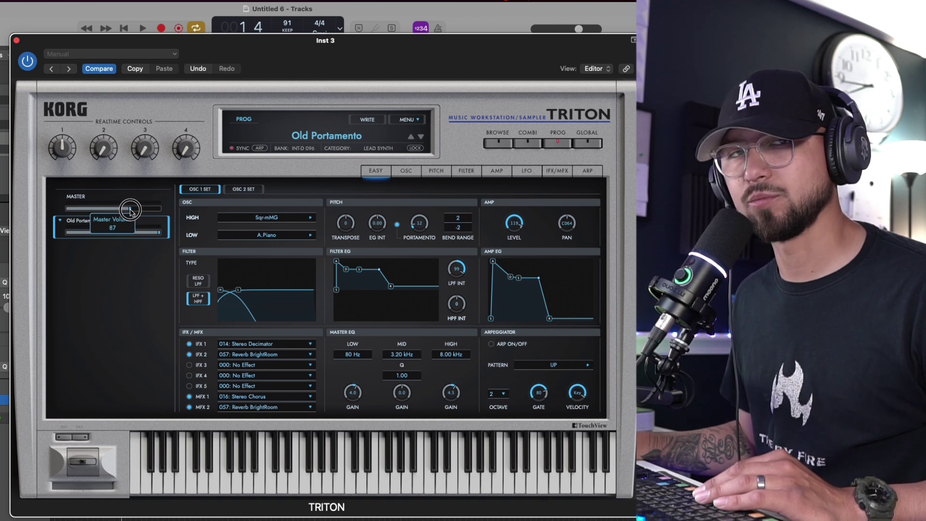
Fine-tune the TRITON's master volume for the Old Portamento patch while the loop plays.
{"action": "left_click_drag", "start_coordinate": [129, 211], "coordinate": [126, 211]}
{"action": "key", "text": "space"}
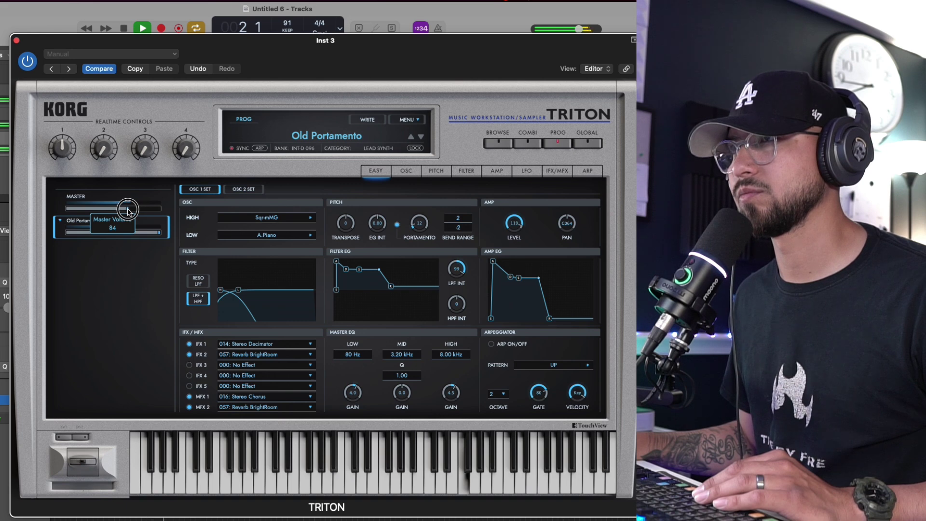
{"action": "left_click_drag", "start_coordinate": [129, 210], "coordinate": [130, 212]}
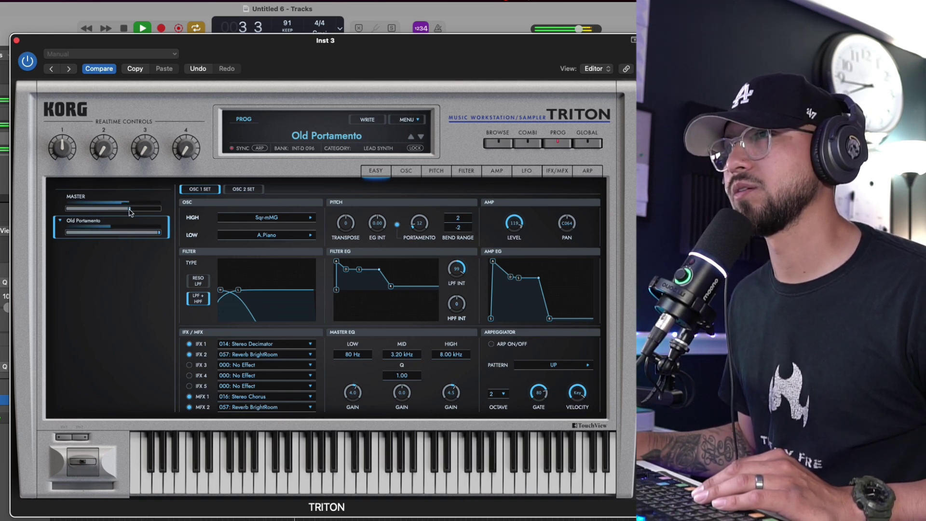
{"action": "left_click_drag", "start_coordinate": [131, 211], "coordinate": [137, 212]}
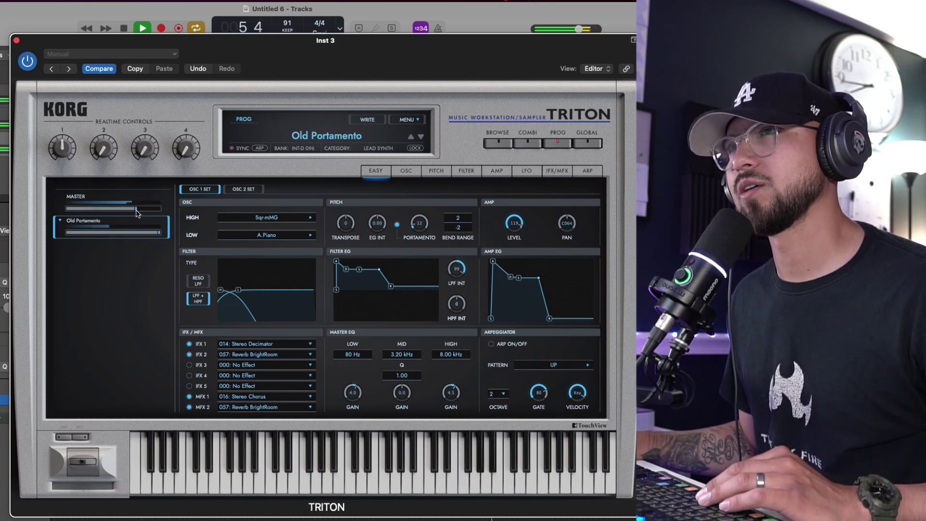
{"action": "left_click_drag", "start_coordinate": [137, 212], "coordinate": [135, 213]}
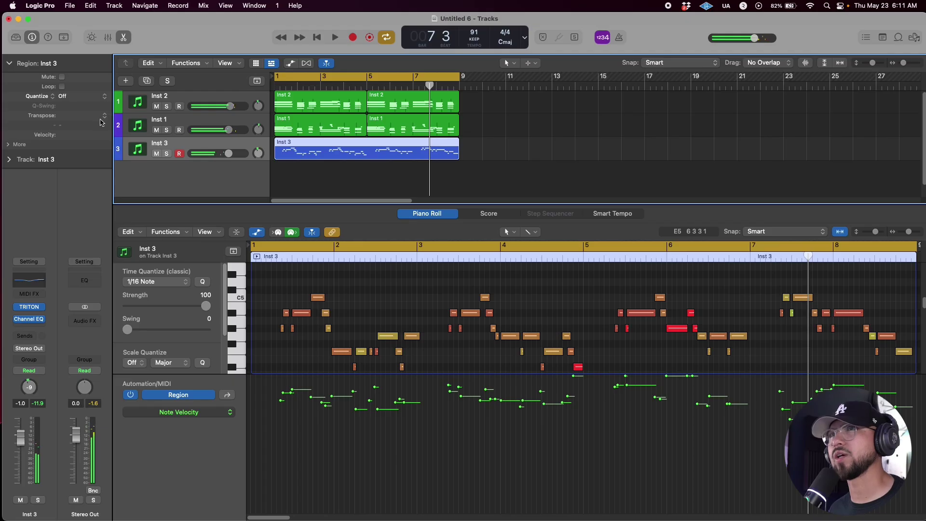
Transpose the Inst 3 region by +12 and pull down the high-shelf band in its Channel EQ during playback.
{"action": "left_click", "coordinate": [104, 120]}
{"action": "left_click", "coordinate": [99, 107]}
{"action": "key", "text": "space"}
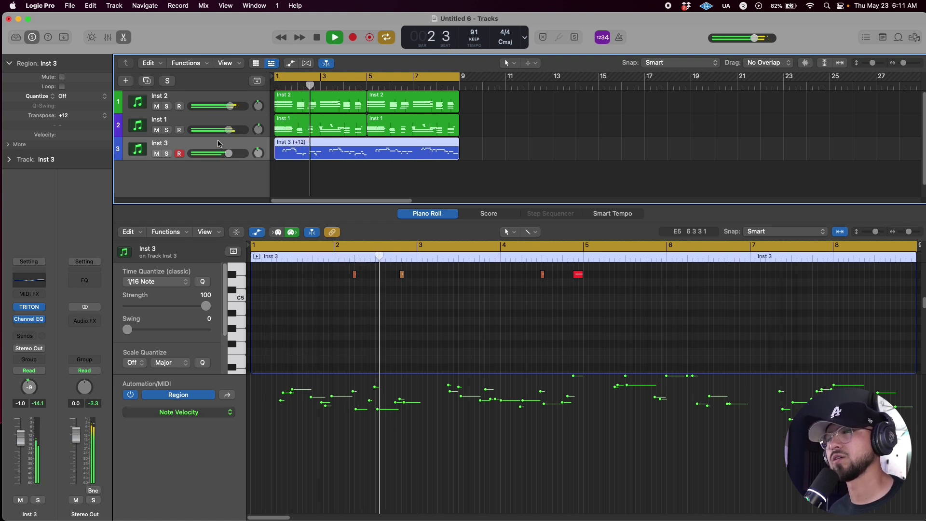
{"action": "left_click", "coordinate": [38, 284]}
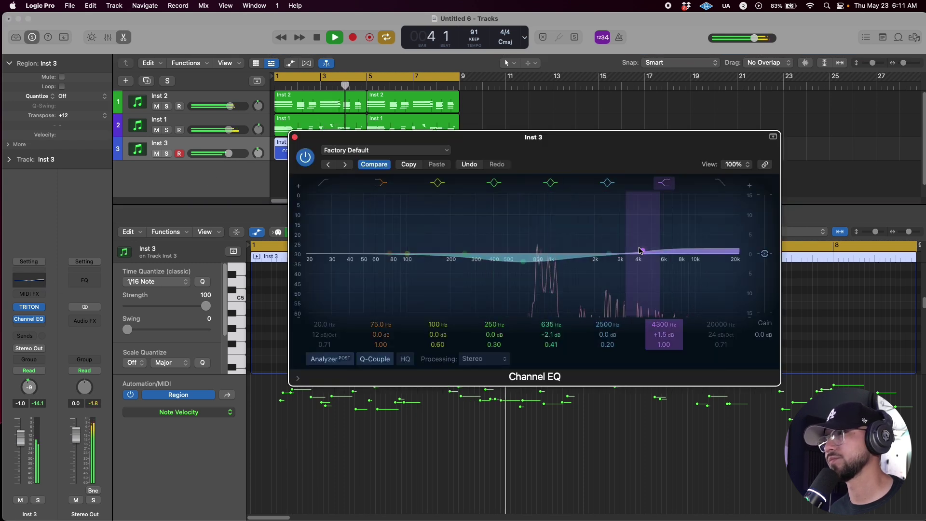
{"action": "left_click_drag", "start_coordinate": [640, 254], "coordinate": [632, 261]}
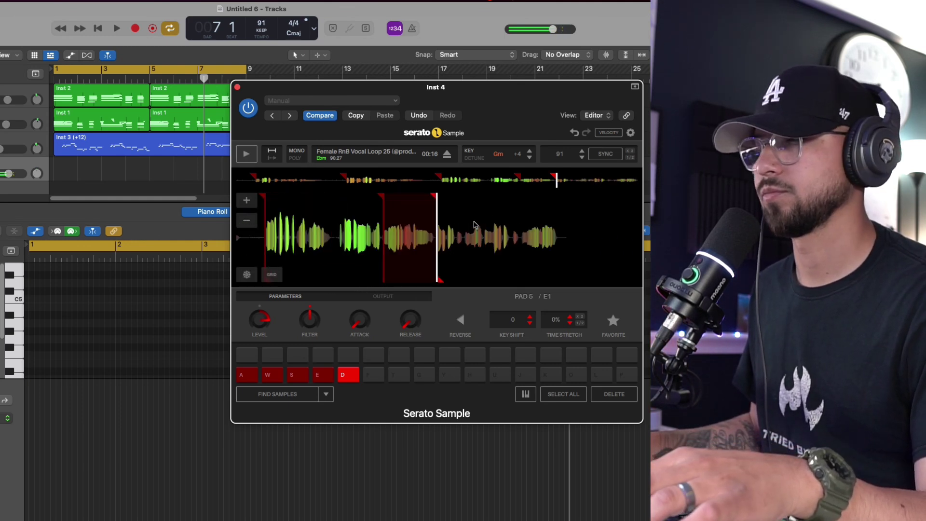
Record a four-bar vocal chop part on Inst 4 using Serato Sample pads D and E.
{"action": "key", "text": "e"}
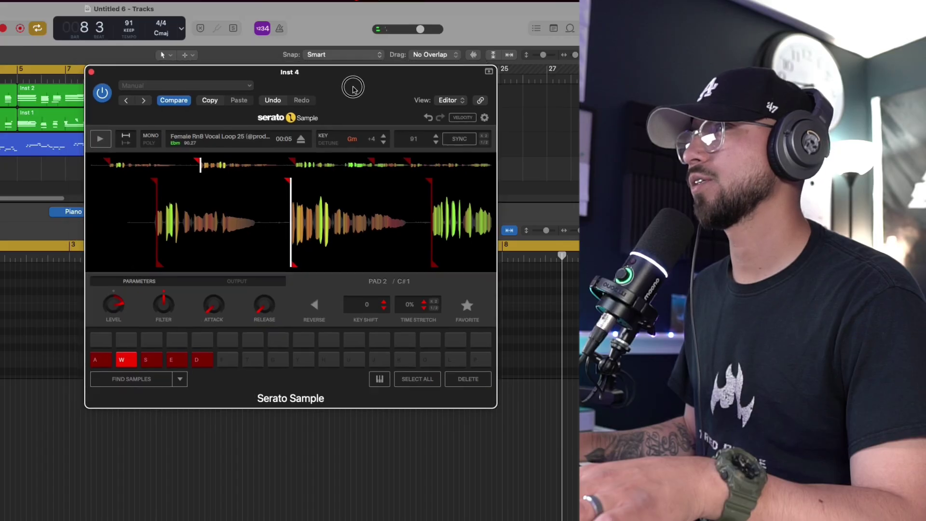
{"action": "left_click_drag", "start_coordinate": [353, 89], "coordinate": [388, 90]}
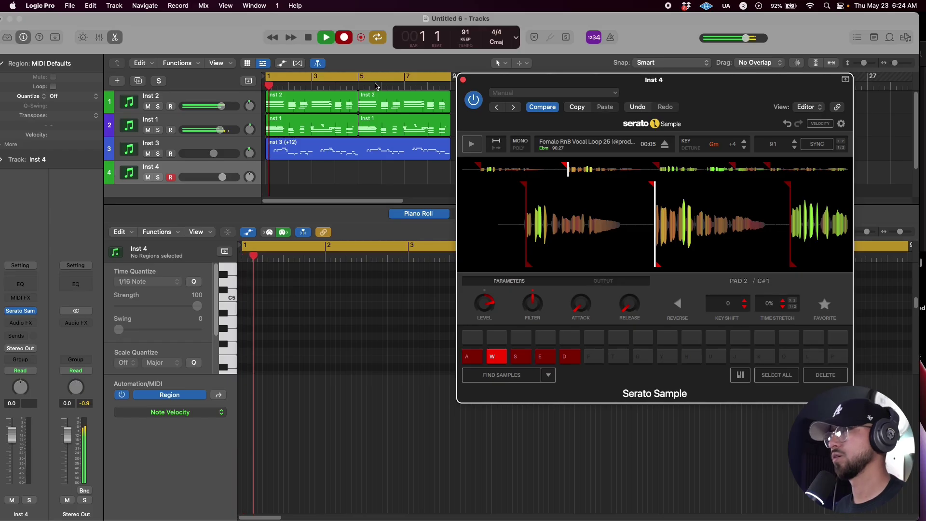
{"action": "key", "text": "d"}
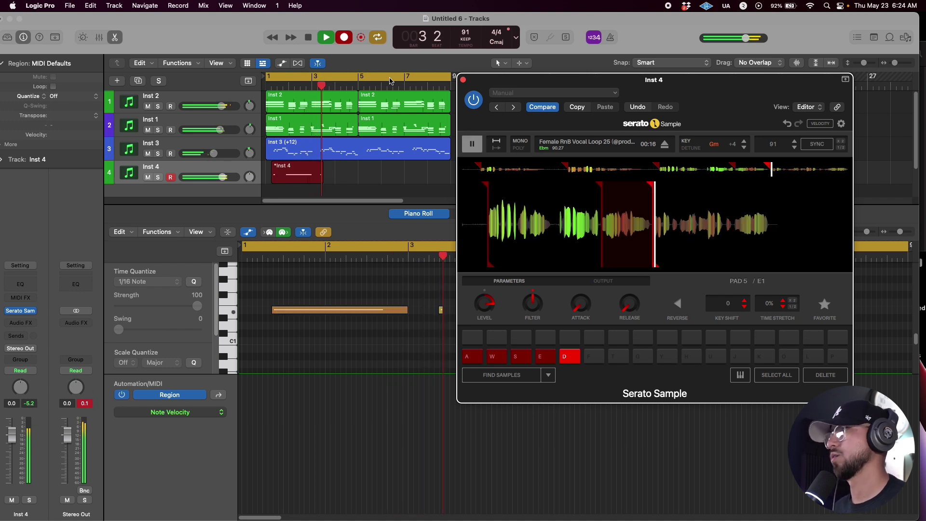
{"action": "key", "text": "d"}
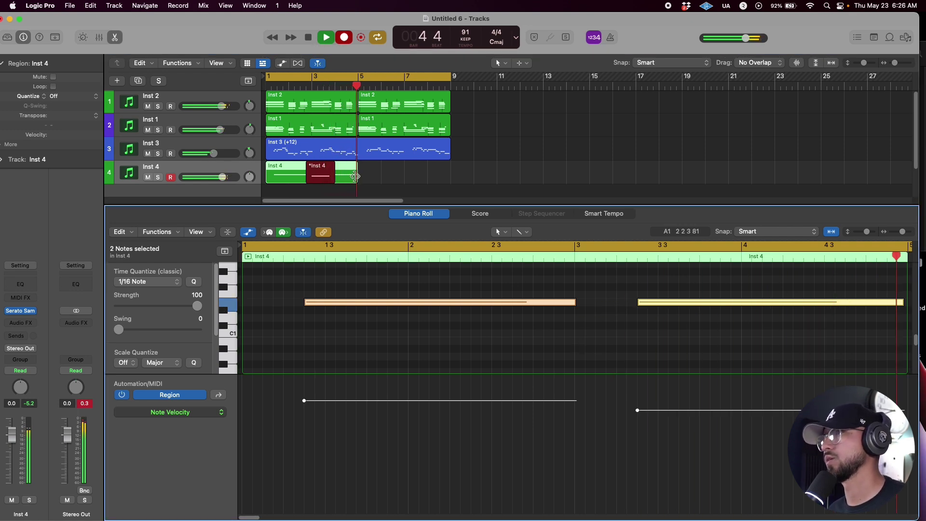
{"action": "key", "text": "space"}
Lower the velocity of the D#1 note starting at bar 3 in the Inst 4 region and play it back.
{"action": "left_click", "coordinate": [609, 311]}
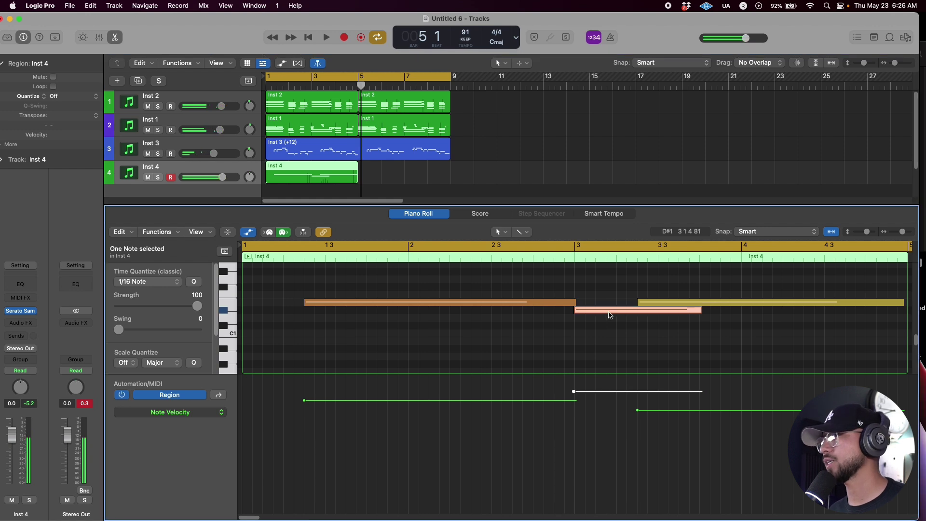
{"action": "key", "text": "space"}
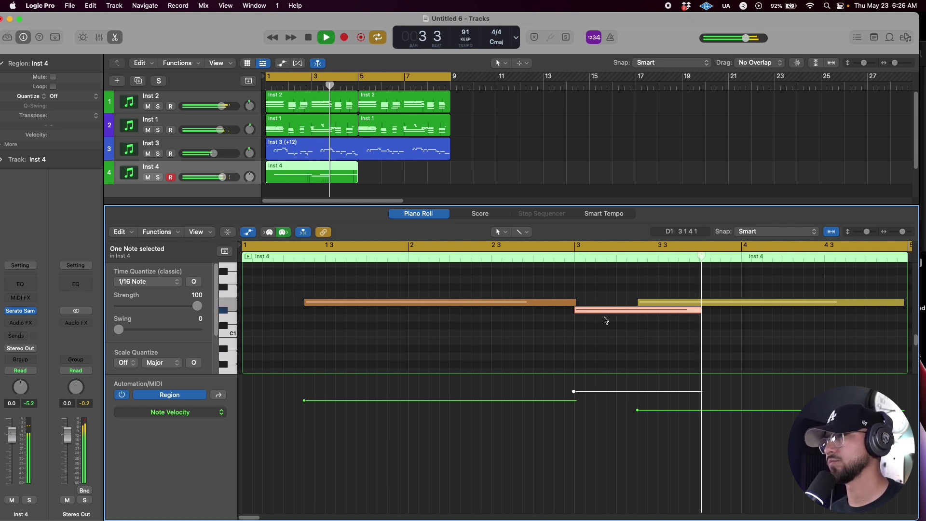
{"action": "left_click_drag", "start_coordinate": [574, 393], "coordinate": [573, 445]}
{"action": "key", "text": "space"}
{"action": "key", "text": "space"}
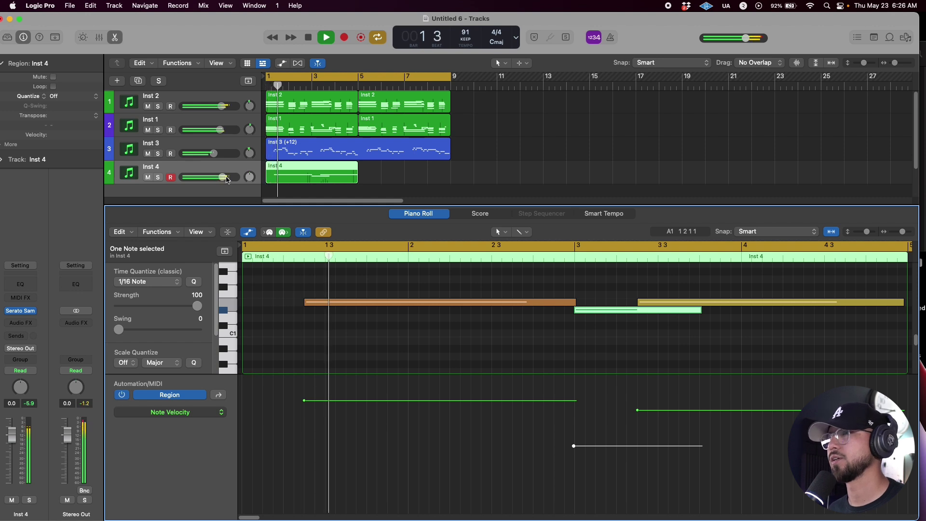
Add a Channel EQ to Inst 4 with a low cut at about 214 Hz and a high cut at about 2460 Hz.
{"action": "key", "text": "space"}
{"action": "left_click", "coordinate": [21, 284]}
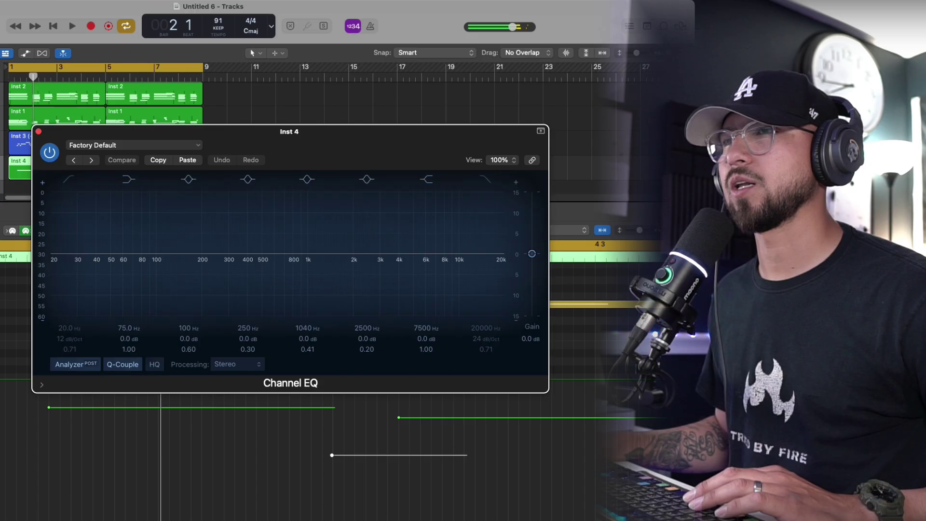
{"action": "left_click", "coordinate": [69, 179]}
{"action": "left_click_drag", "start_coordinate": [53, 254], "coordinate": [207, 265]}
{"action": "left_click", "coordinate": [486, 179]}
{"action": "left_click_drag", "start_coordinate": [507, 258], "coordinate": [367, 265]}
{"action": "key", "text": "space"}
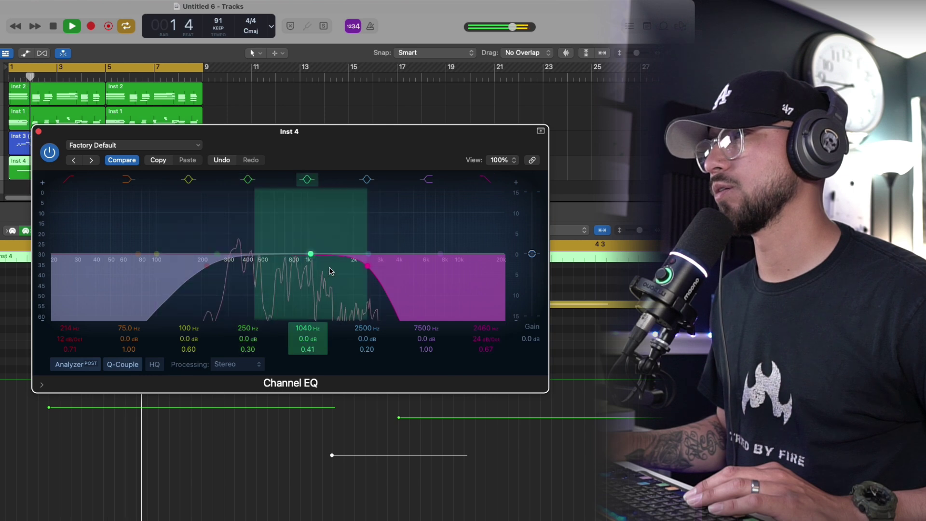
{"action": "left_click_drag", "start_coordinate": [348, 268], "coordinate": [371, 274]}
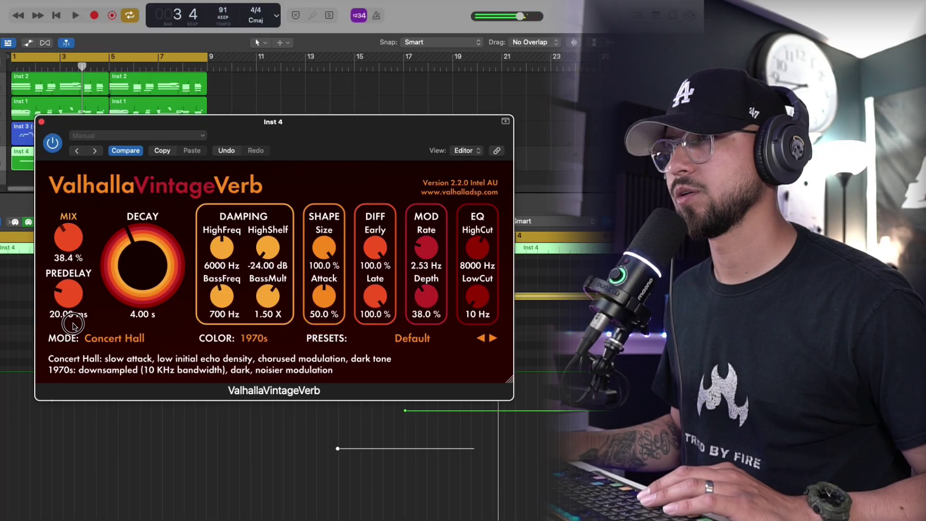
Try ValhallaVintageVerb on Inst 4 in Dirty Hall mode, adjusting its mix while listening to the loop.
{"action": "key", "text": "space"}
{"action": "left_click_drag", "start_coordinate": [69, 239], "coordinate": [71, 255]}
{"action": "left_click", "coordinate": [114, 338]}
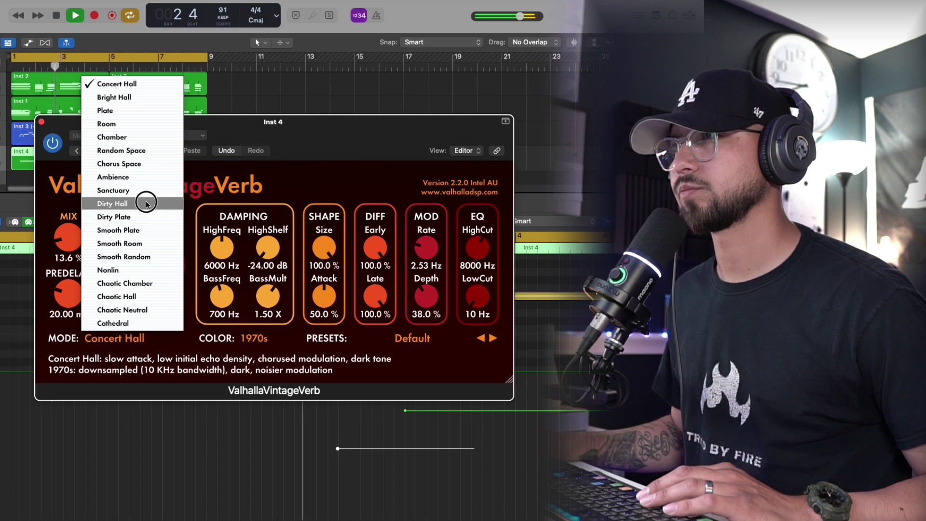
{"action": "left_click", "coordinate": [113, 204]}
{"action": "key", "text": "space"}
{"action": "left_click_drag", "start_coordinate": [73, 249], "coordinate": [71, 234]}
{"action": "key", "text": "space"}
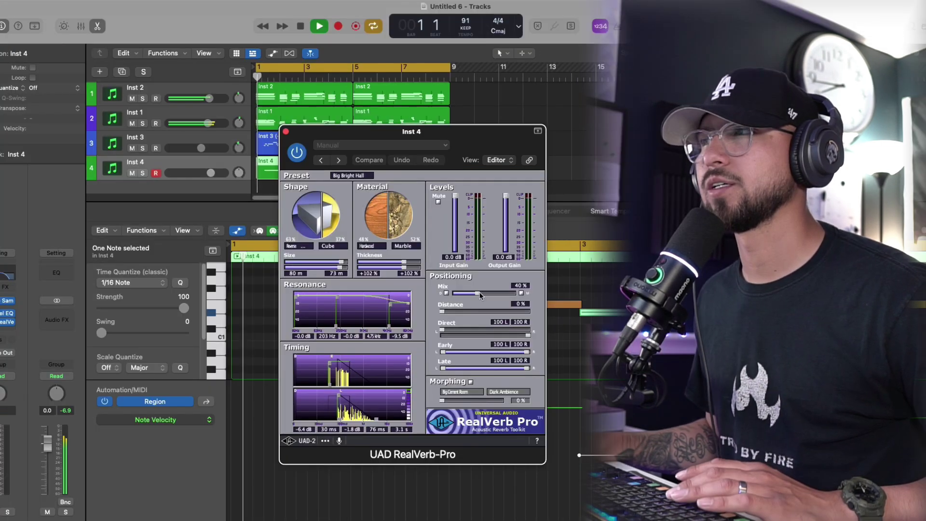
Adjust the wet/dry mix of RealVerb-Pro on Inst 4 during playback, using the Big Bright Hall preset.
{"action": "mouse_move", "coordinate": [481, 296]}
{"action": "left_mouse_down"}
{"action": "mouse_move", "coordinate": [493, 302]}
{"action": "mouse_move", "coordinate": [486, 296]}
{"action": "left_mouse_up"}
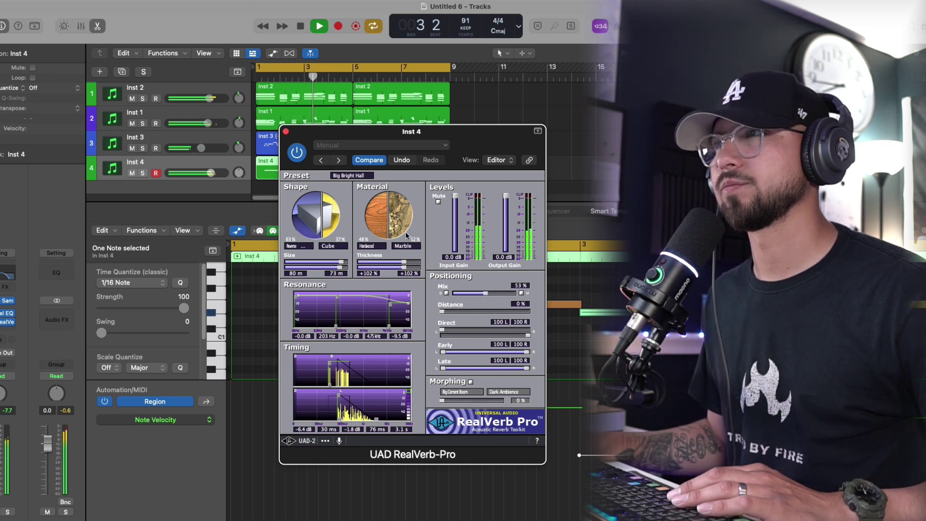
{"action": "left_click_drag", "start_coordinate": [480, 293], "coordinate": [475, 296]}
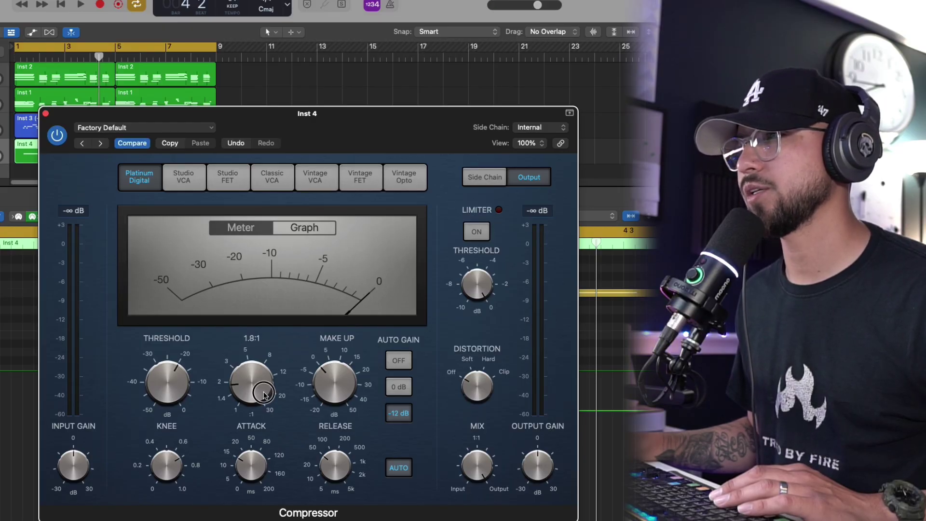
Set the Inst 4 Compressor's make-up gain to about -1.5 dB and adjust its threshold while the loop plays.
{"action": "key", "text": "space"}
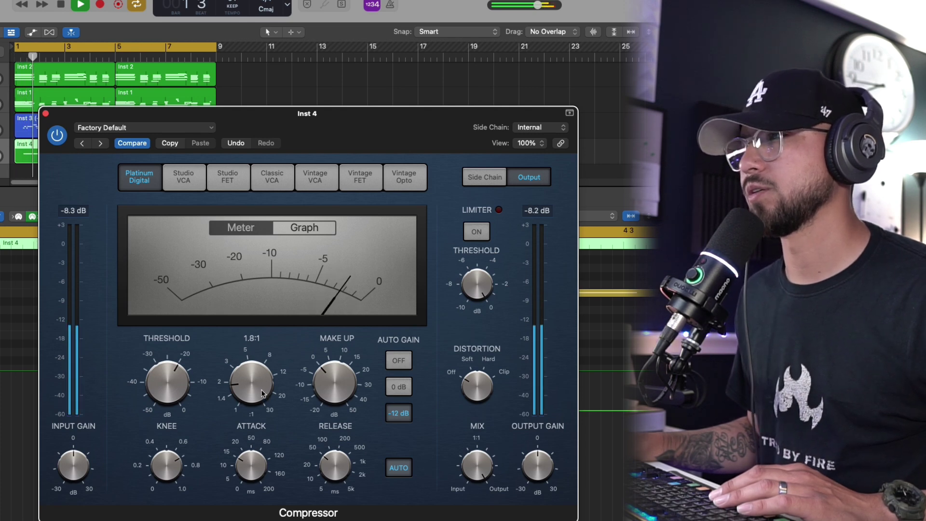
{"action": "left_click_drag", "start_coordinate": [356, 389], "coordinate": [350, 389]}
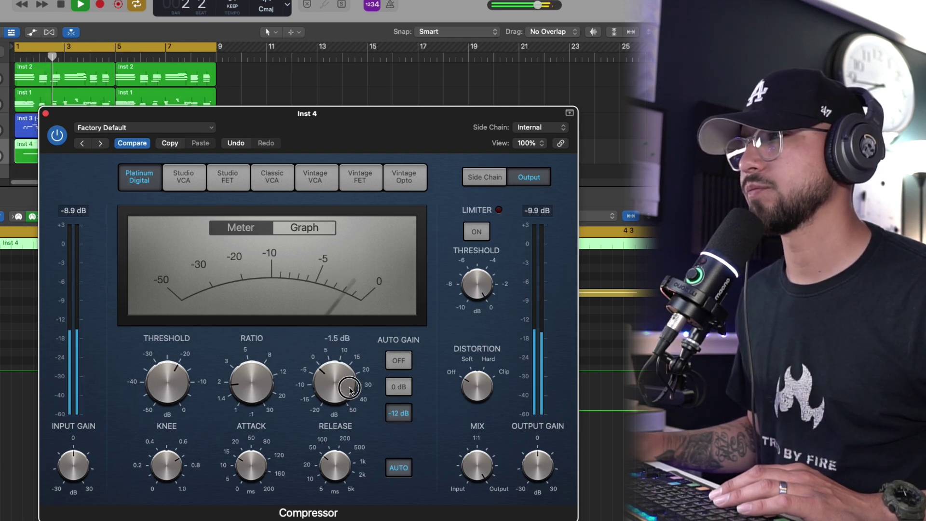
{"action": "left_click", "coordinate": [183, 384]}
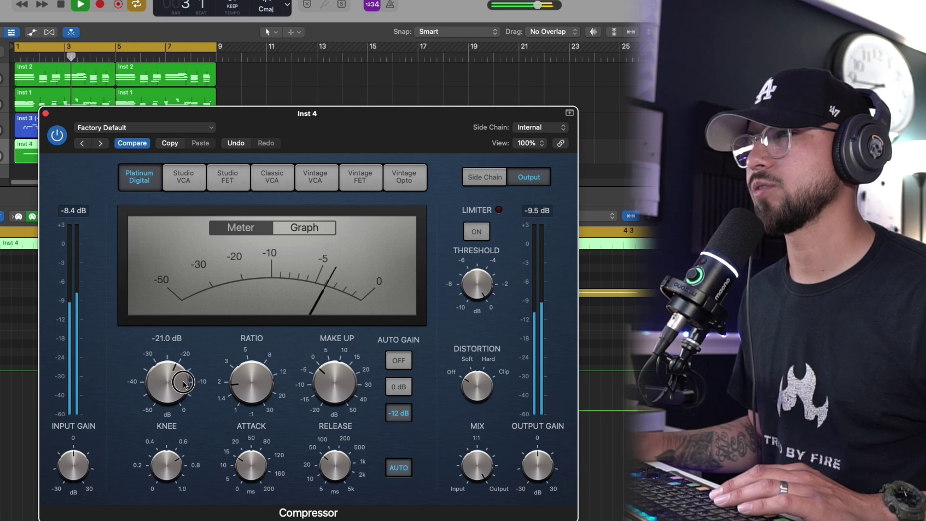
{"action": "left_click_drag", "start_coordinate": [183, 385], "coordinate": [186, 385]}
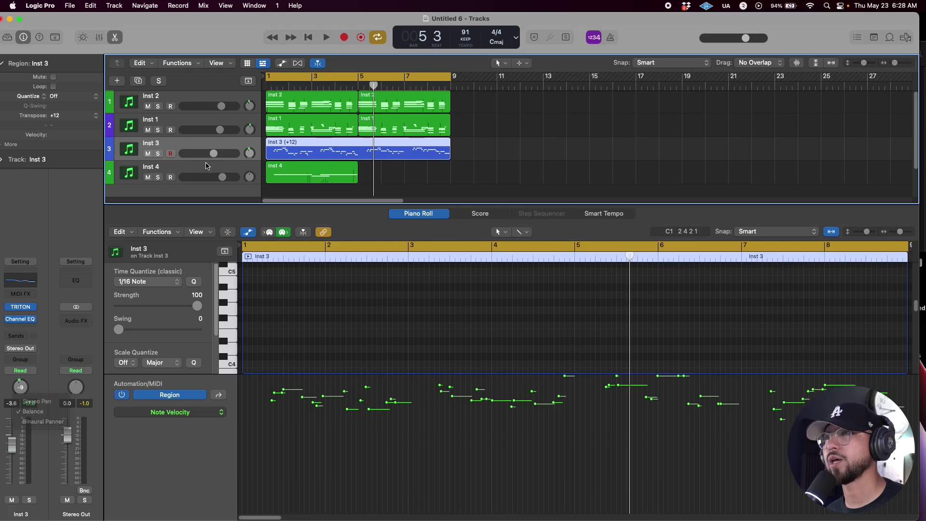
Switch the Inst 4 channel's panning mode to Stereo Pan, pan it to +8 and play the loop.
{"action": "left_click", "coordinate": [201, 168]}
{"action": "right_click", "coordinate": [21, 387]}
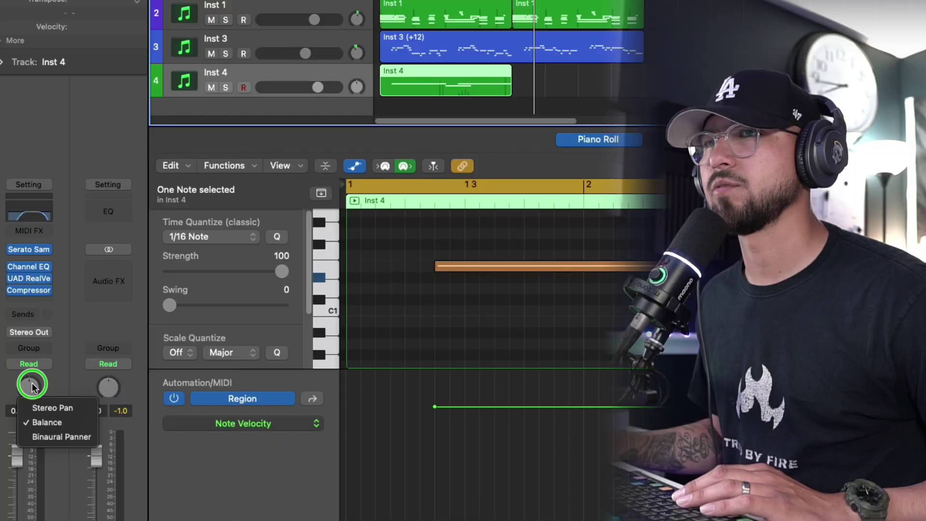
{"action": "left_click", "coordinate": [45, 408]}
{"action": "mouse_move", "coordinate": [31, 391]}
{"action": "left_mouse_down"}
{"action": "mouse_move", "coordinate": [40, 413]}
{"action": "mouse_move", "coordinate": [37, 386]}
{"action": "mouse_move", "coordinate": [47, 385]}
{"action": "left_mouse_up"}
{"action": "key", "text": "space"}
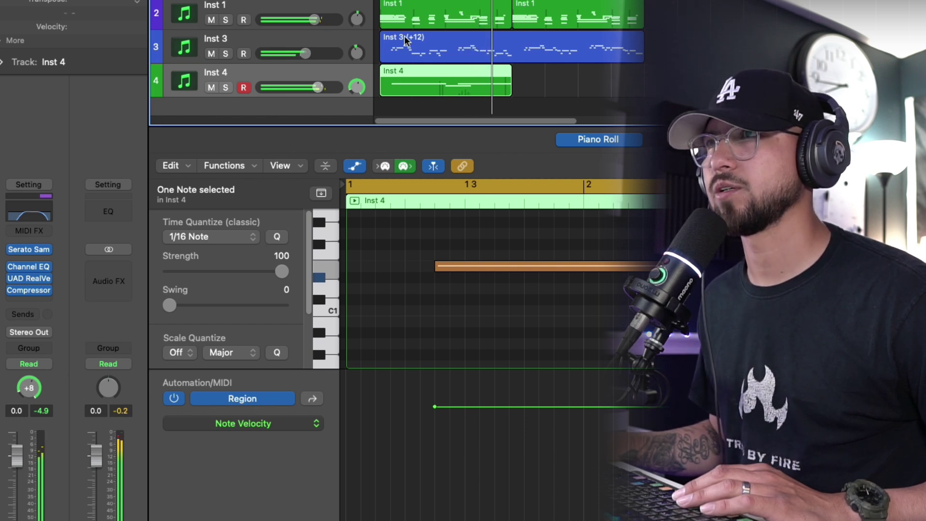
Lower the Inst 4 channel volume to -3.8 dB while listening to the mix.
{"action": "left_click_drag", "start_coordinate": [317, 88], "coordinate": [316, 87]}
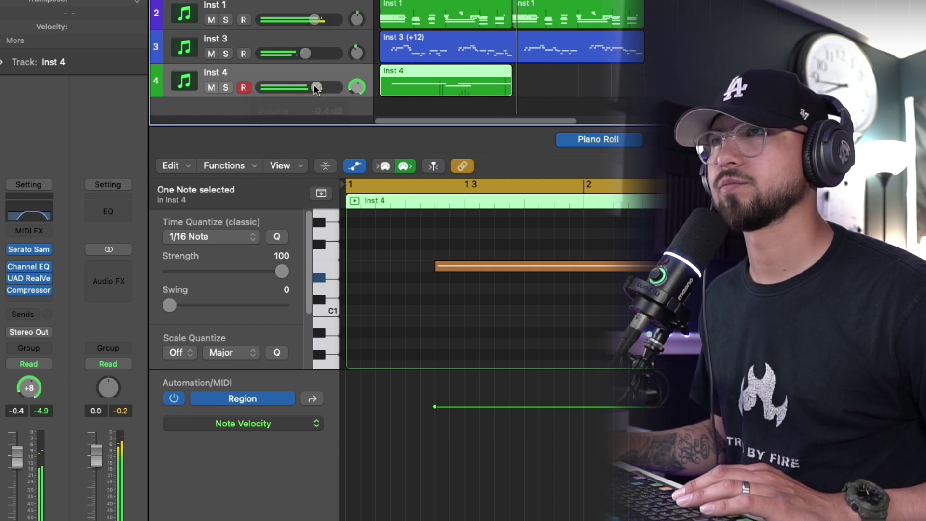
{"action": "mouse_move", "coordinate": [25, 456]}
{"action": "left_mouse_down"}
{"action": "mouse_move", "coordinate": [17, 497]}
{"action": "mouse_move", "coordinate": [21, 465]}
{"action": "left_mouse_up"}
{"action": "key", "text": "space"}
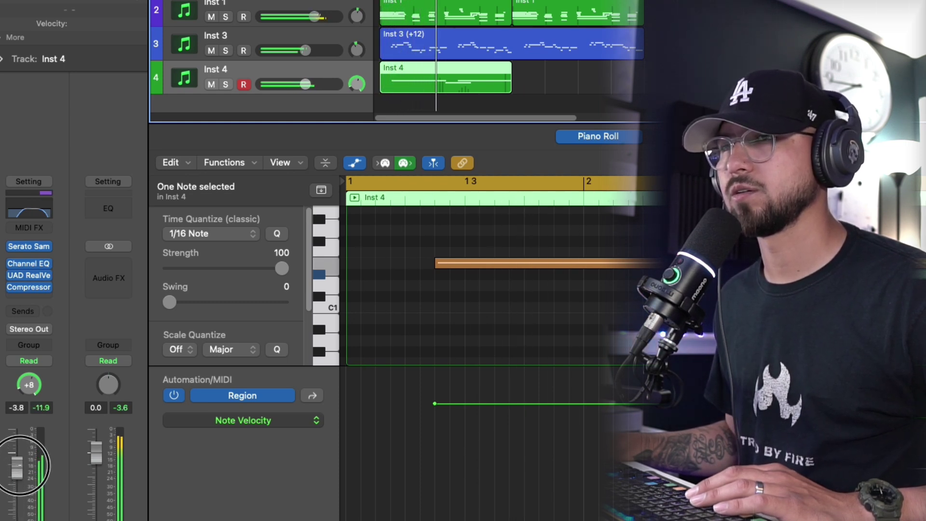
Insert a stereo RC-20 Retro Color after the Compressor on the Inst 4 channel.
{"action": "left_click", "coordinate": [30, 302]}
{"action": "key", "text": "Escape"}
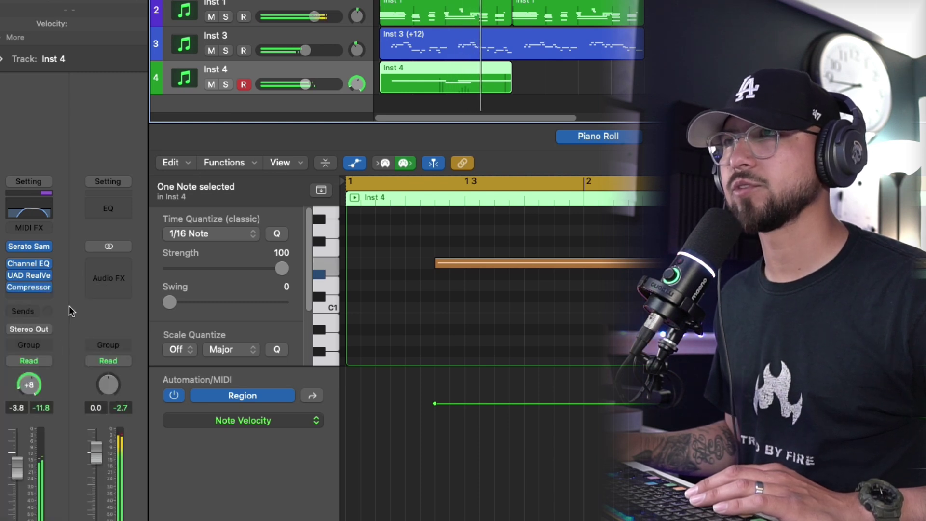
{"action": "left_click", "coordinate": [44, 300]}
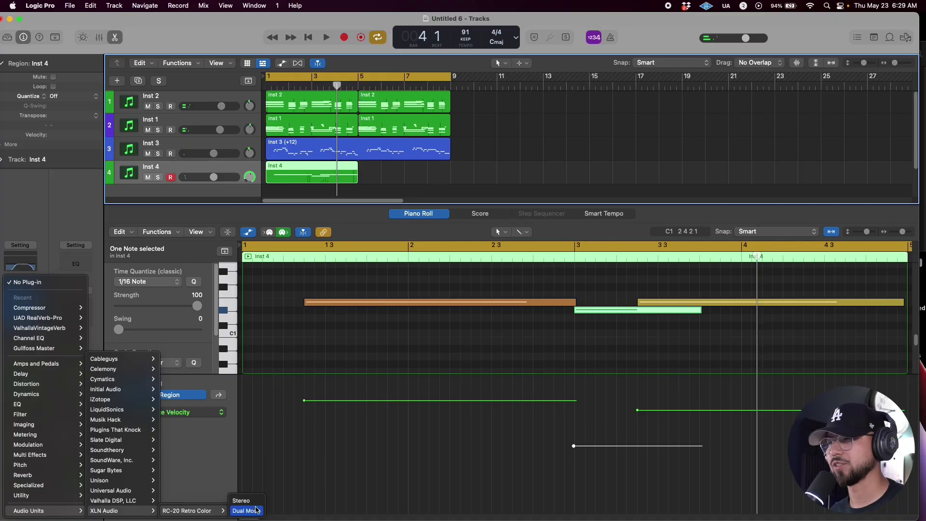
{"action": "mouse_move", "coordinate": [276, 520]}
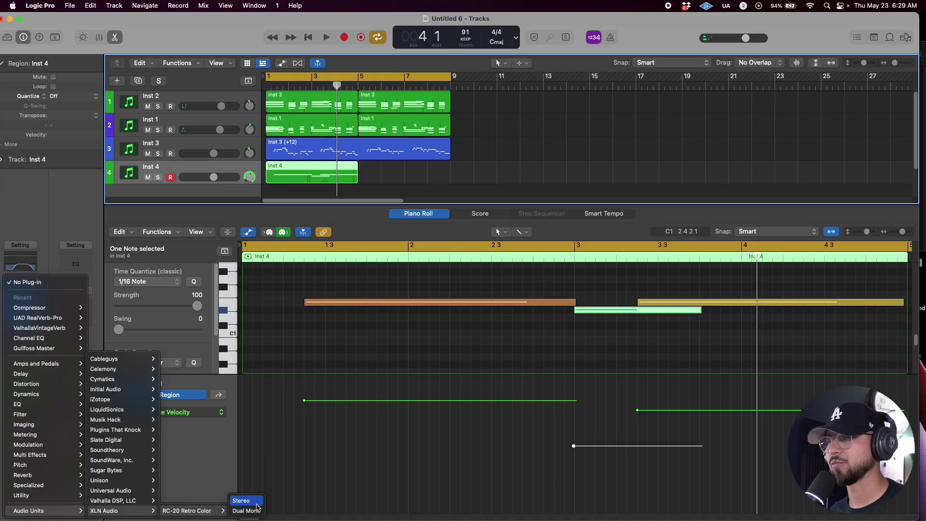
{"action": "left_click", "coordinate": [256, 502]}
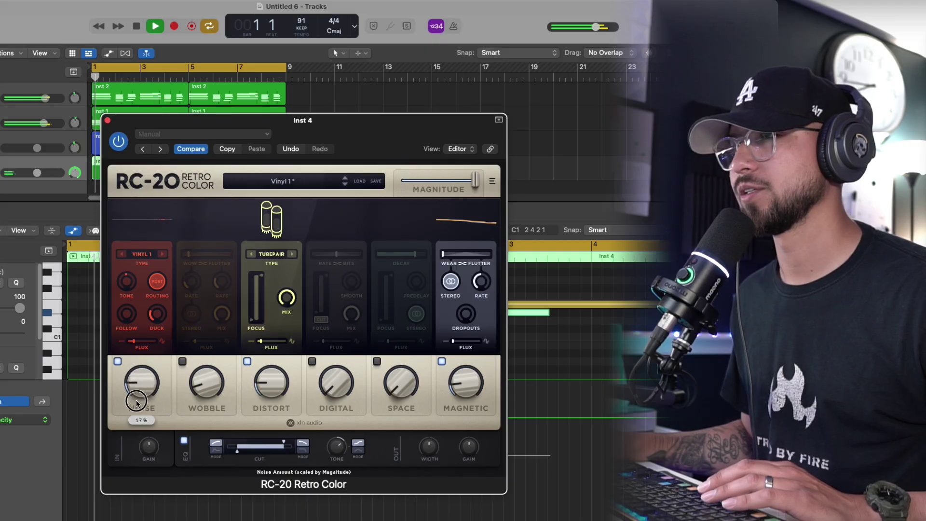
Adjust the Noise amount in RC-20's Vinyl 1 preset and enable Wobble at 10% while the loop plays.
{"action": "left_click_drag", "start_coordinate": [136, 415], "coordinate": [132, 396]}
{"action": "left_click", "coordinate": [197, 386]}
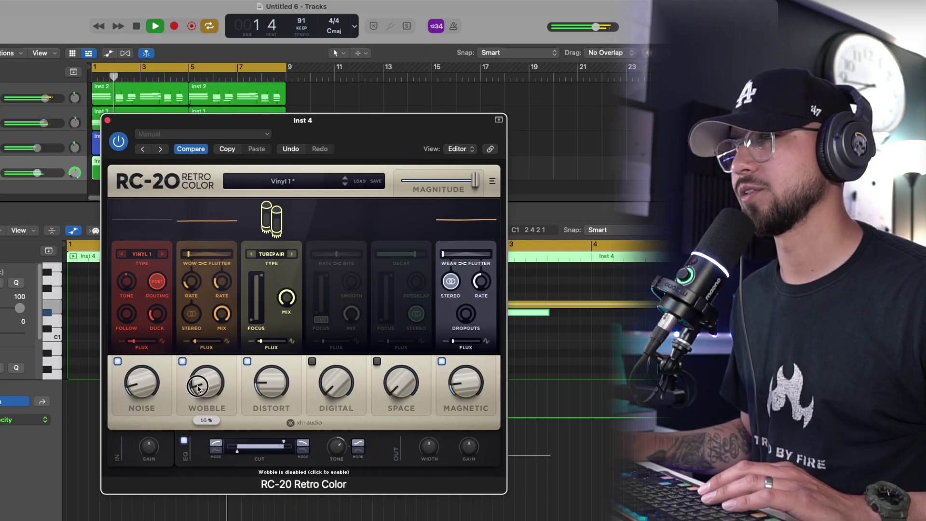
{"action": "left_click", "coordinate": [183, 362]}
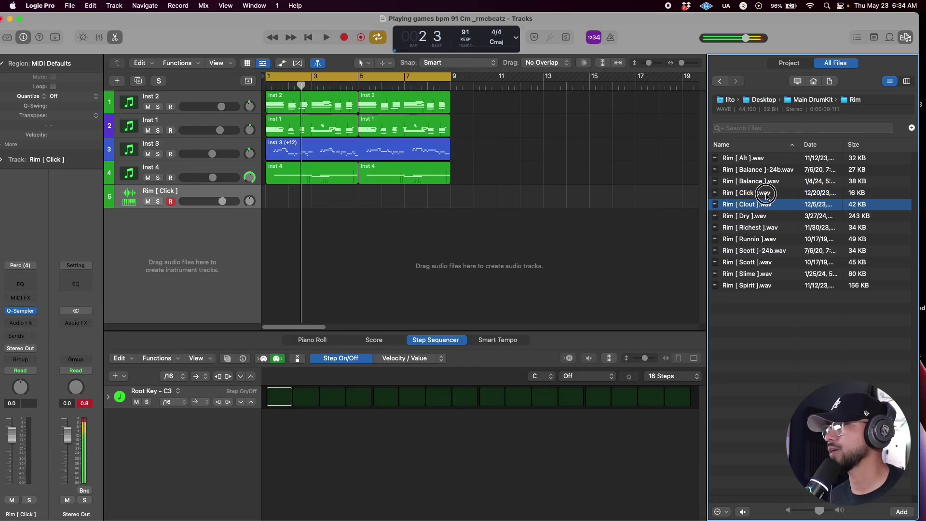
Load Rim [ Click ].wav from the Rim sample folder into Quick Sampler on track 5 and close the sampler.
{"action": "left_click_drag", "start_coordinate": [747, 193], "coordinate": [202, 196]}
{"action": "left_click", "coordinate": [203, 209]}
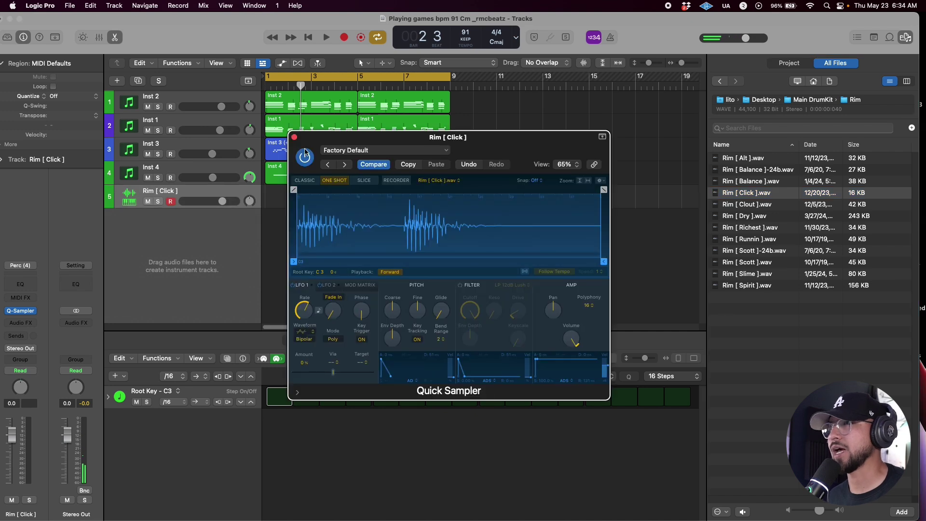
{"action": "left_click", "coordinate": [294, 137]}
Program rim hits on steps 5 and 13 in a region starting at bar 1, and set the track volume to -0.6 dB.
{"action": "left_click", "coordinate": [388, 400]}
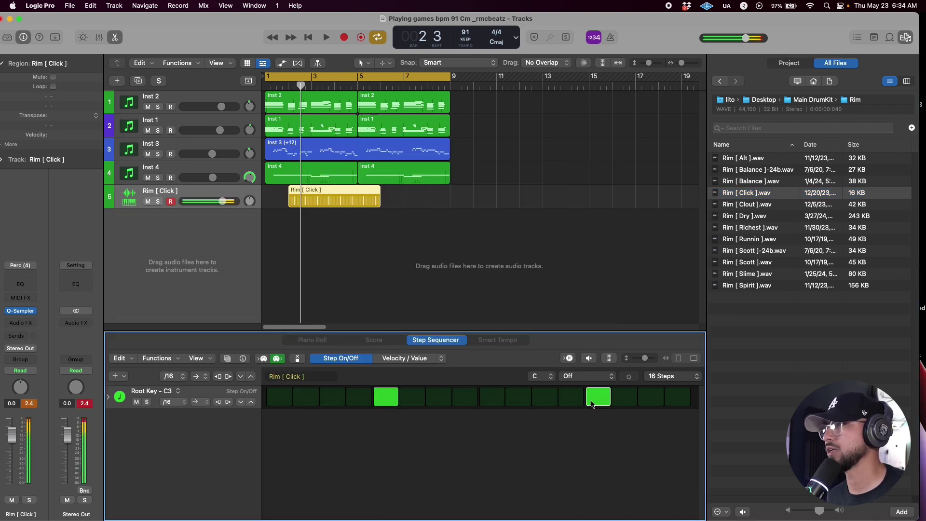
{"action": "left_click_drag", "start_coordinate": [343, 198], "coordinate": [320, 198]}
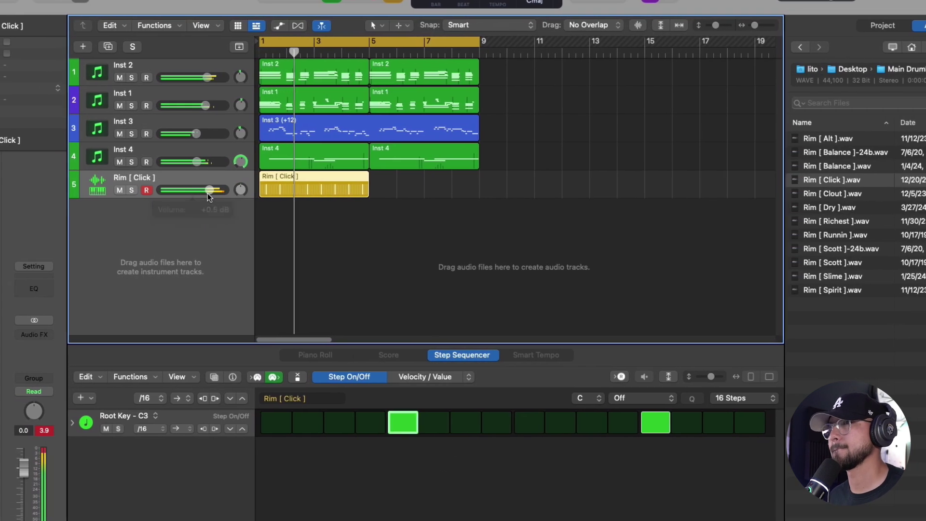
{"action": "left_click", "coordinate": [208, 191]}
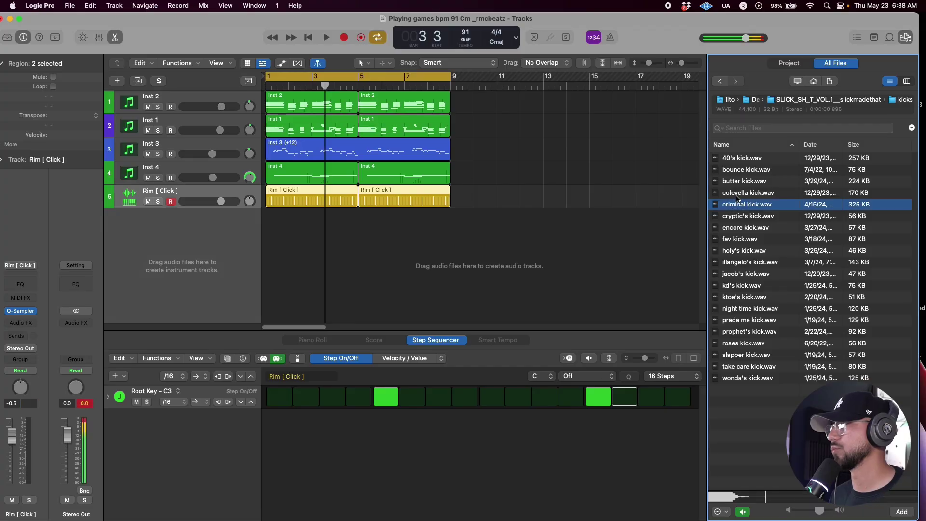
Audition several kick samples and load jacob's kick.wav onto a new track using Quick Sampler (Original).
{"action": "left_click", "coordinate": [740, 191]}
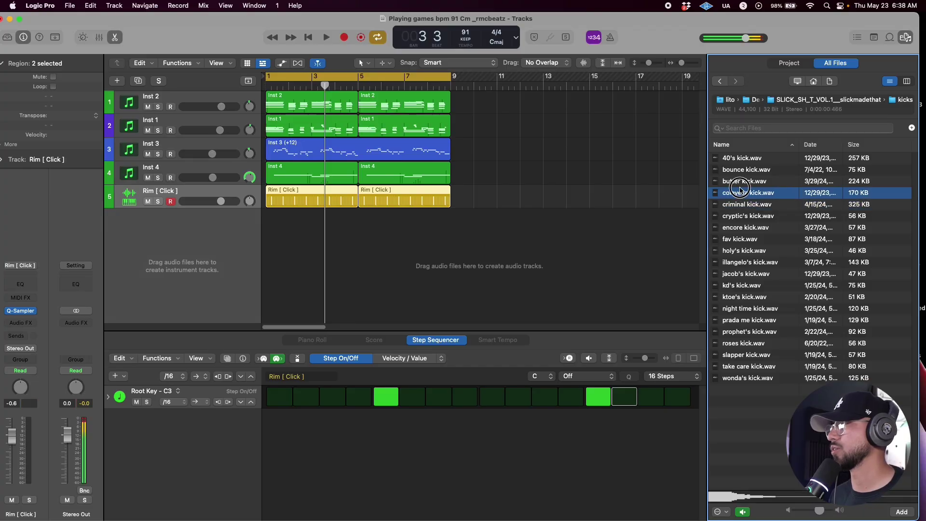
{"action": "left_click", "coordinate": [741, 183]}
{"action": "left_click", "coordinate": [740, 160]}
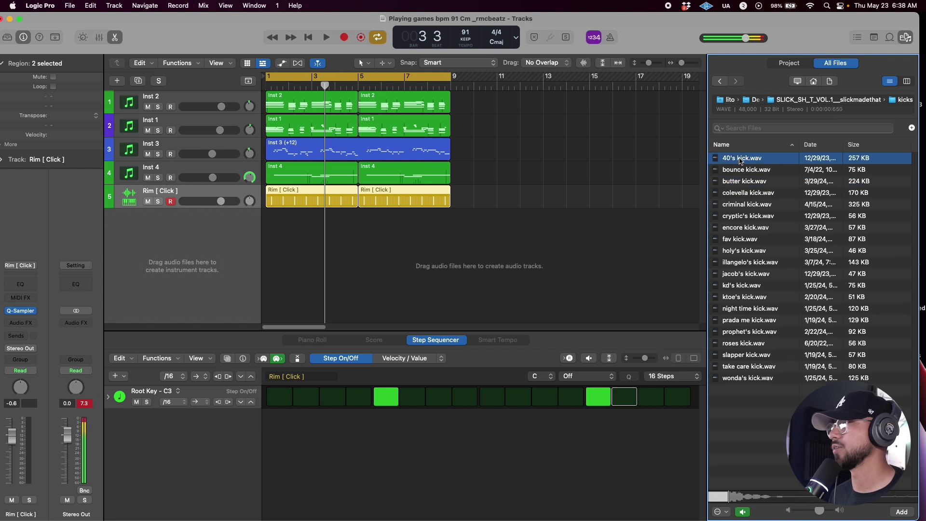
{"action": "left_click", "coordinate": [738, 239]}
{"action": "left_click", "coordinate": [740, 250]}
{"action": "left_click", "coordinate": [742, 262]}
{"action": "left_click", "coordinate": [743, 274]}
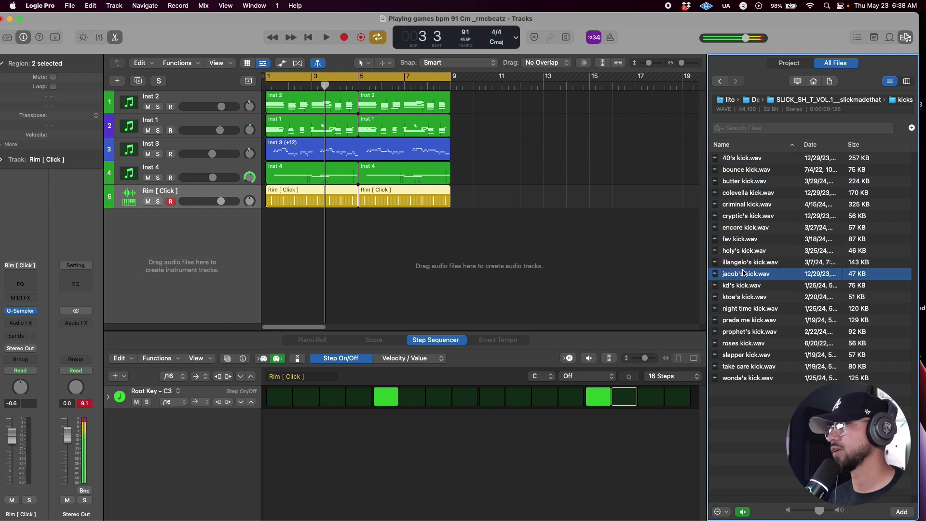
{"action": "left_click_drag", "start_coordinate": [753, 276], "coordinate": [215, 234]}
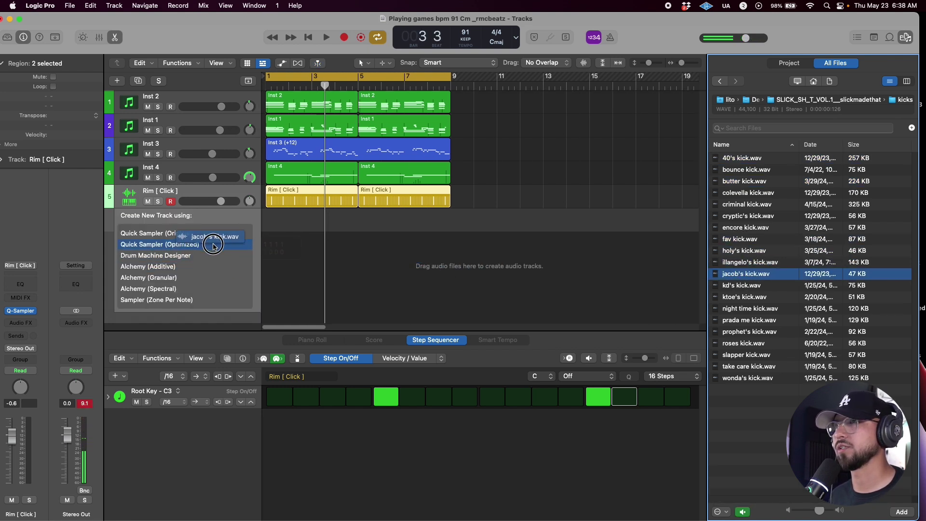
{"action": "left_click", "coordinate": [207, 233]}
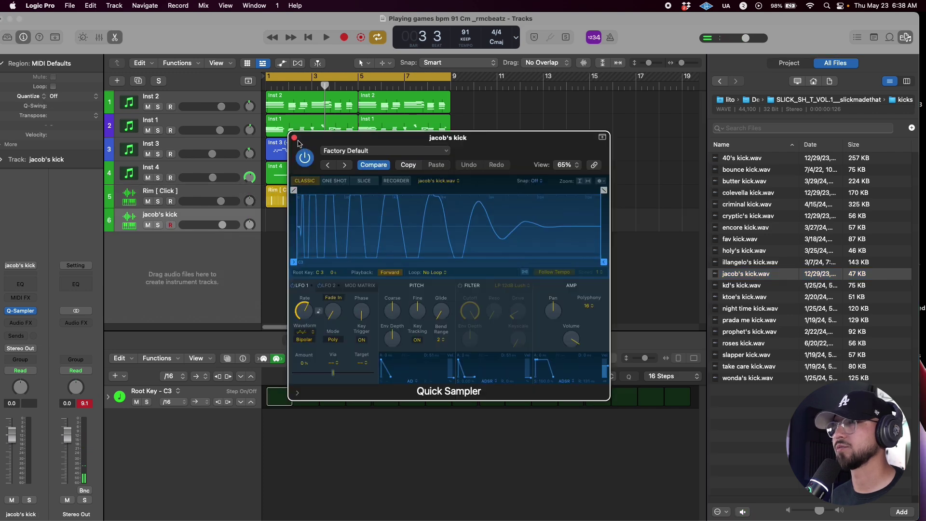
{"action": "left_click", "coordinate": [294, 138]}
Program kick hits on steps 1, 6 and 8 and move the kick region to bar 1.
{"action": "left_click", "coordinate": [323, 399]}
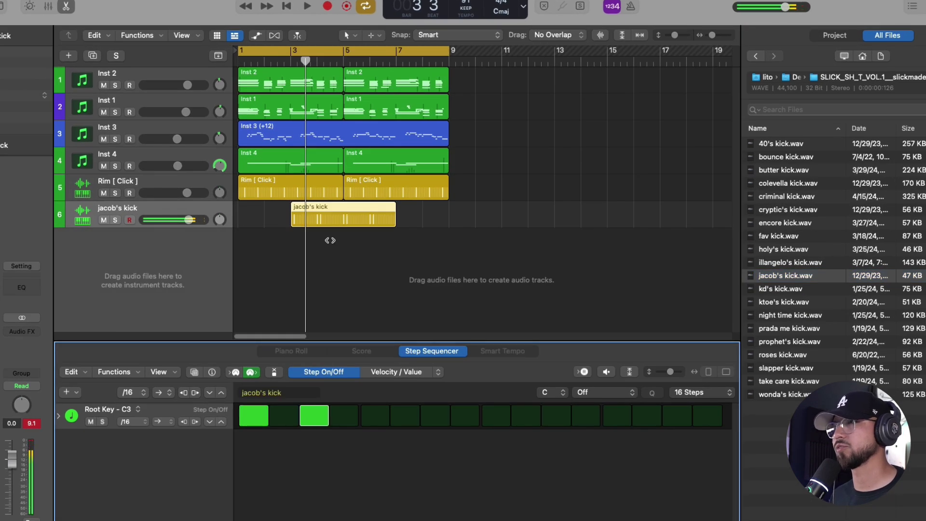
{"action": "left_click_drag", "start_coordinate": [310, 216], "coordinate": [263, 215]}
{"action": "key", "text": "space"}
{"action": "left_click", "coordinate": [404, 416]}
{"action": "left_click", "coordinate": [465, 416]}
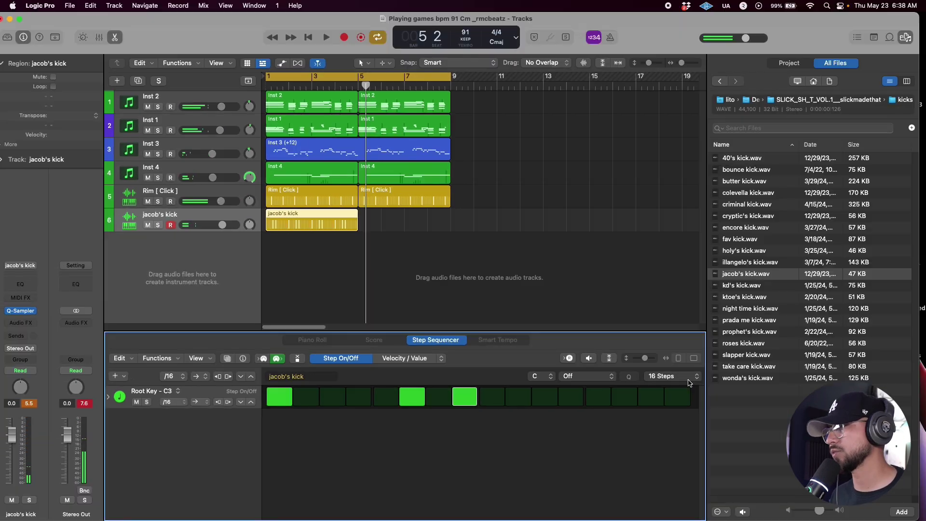
Set the kick pattern length to 64 steps and remove the hit on step 18.
{"action": "left_click", "coordinate": [748, 392]}
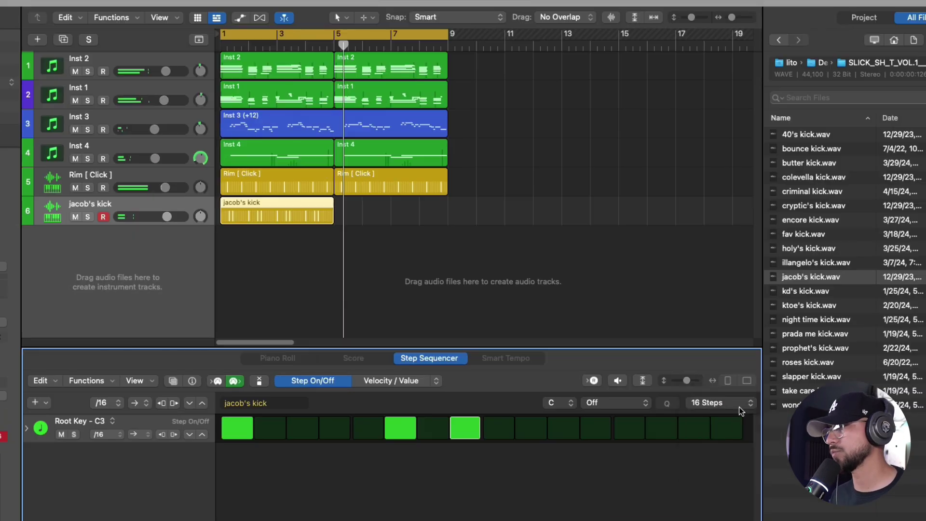
{"action": "left_click", "coordinate": [716, 457]}
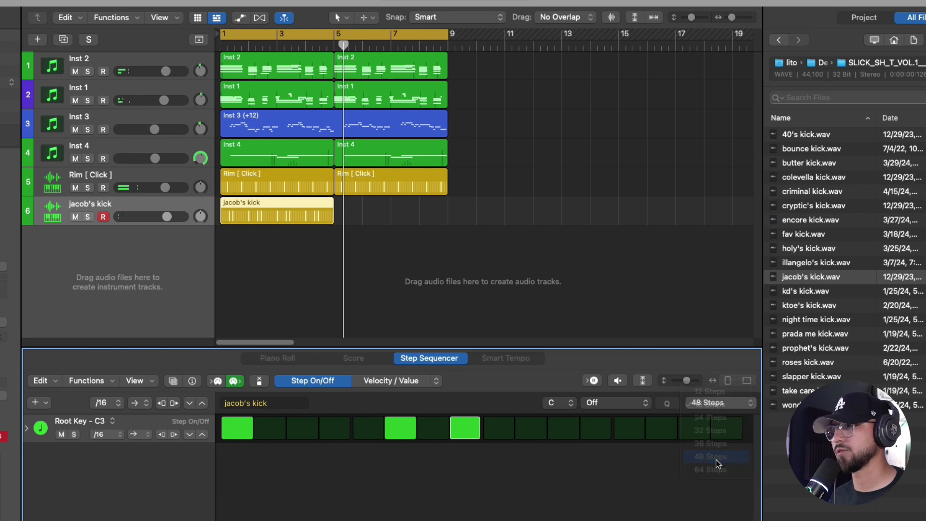
{"action": "left_click", "coordinate": [709, 403]}
{"action": "left_click", "coordinate": [710, 408]}
{"action": "left_click", "coordinate": [710, 407]}
{"action": "left_click", "coordinate": [709, 415]}
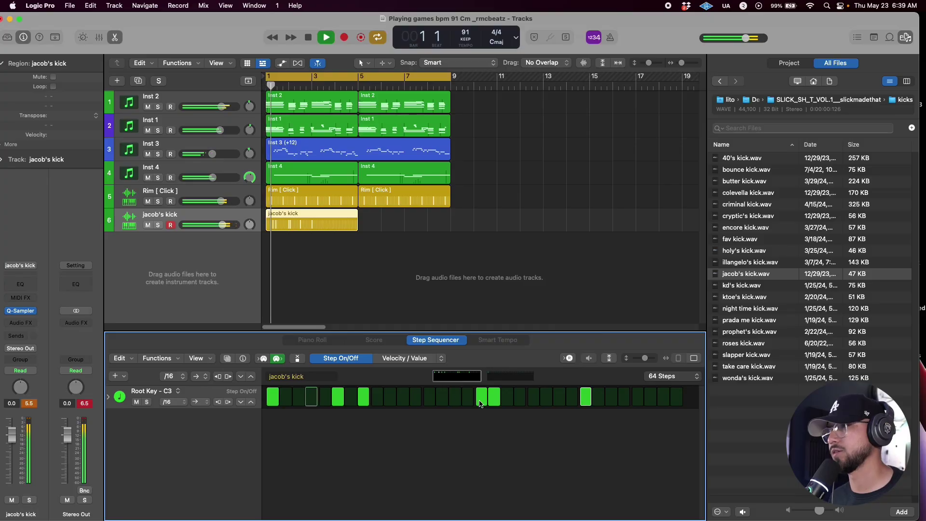
{"action": "left_click", "coordinate": [495, 397]}
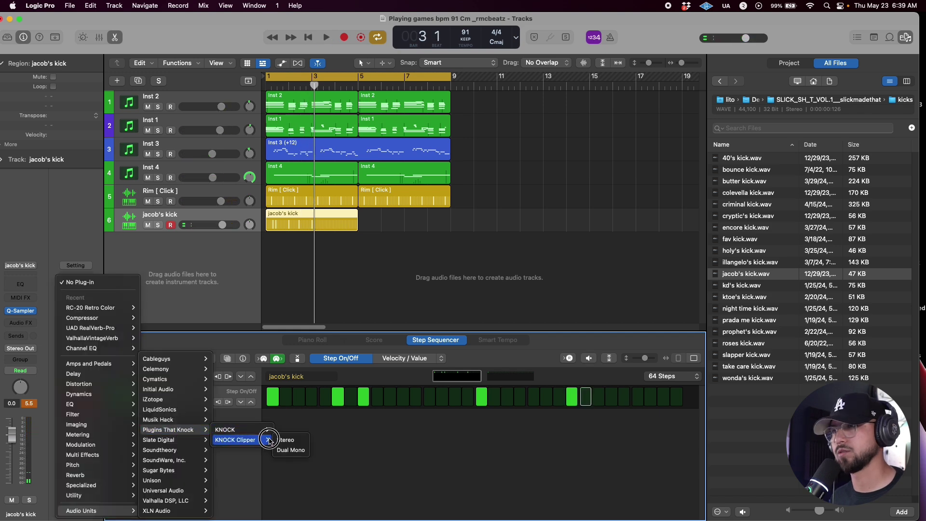
Insert a stereo KNOCK Clipper on the Stereo Out channel, close its window and play the loop.
{"action": "left_click", "coordinate": [284, 440]}
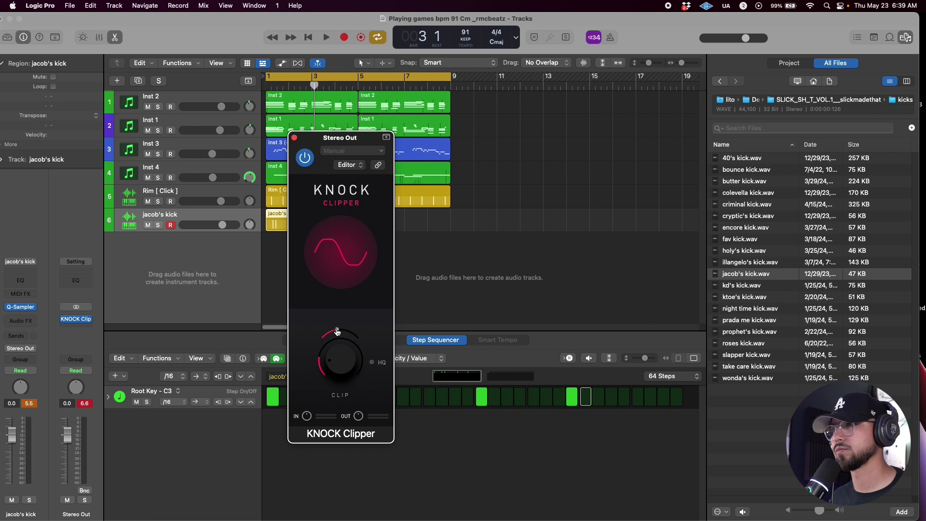
{"action": "left_click", "coordinate": [294, 137]}
{"action": "key", "text": "space"}
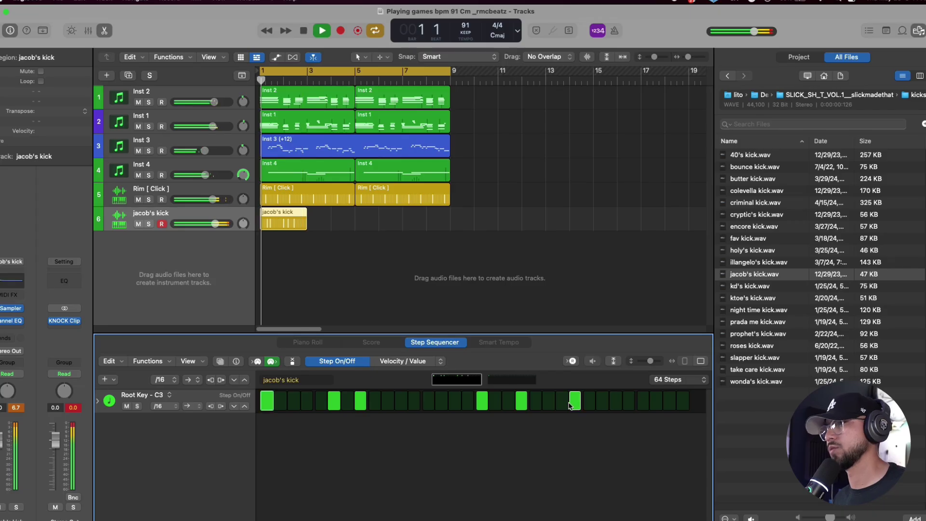
Move the last two kick hits to steps 22 and 24, and repeat the kick regions up to bar 9.
{"action": "left_click", "coordinate": [574, 401]}
{"action": "left_click", "coordinate": [562, 401]}
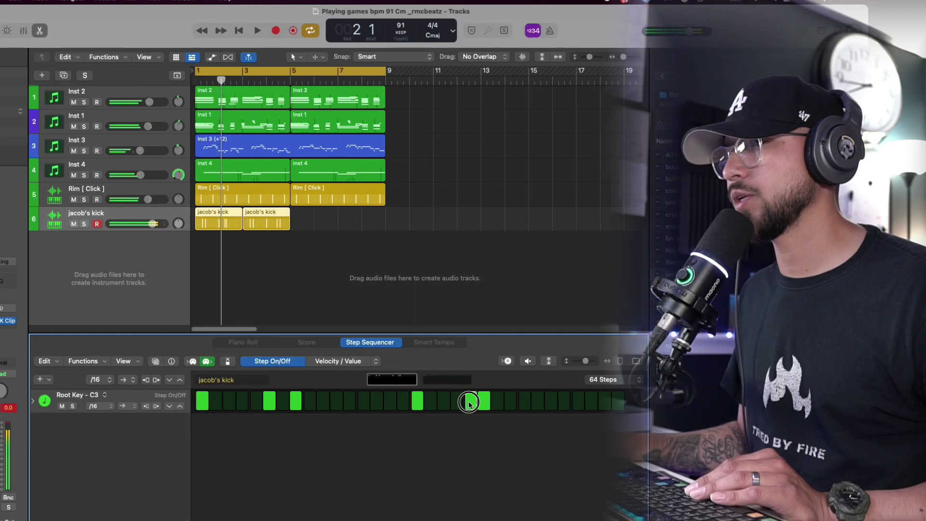
{"action": "left_click", "coordinate": [536, 401]}
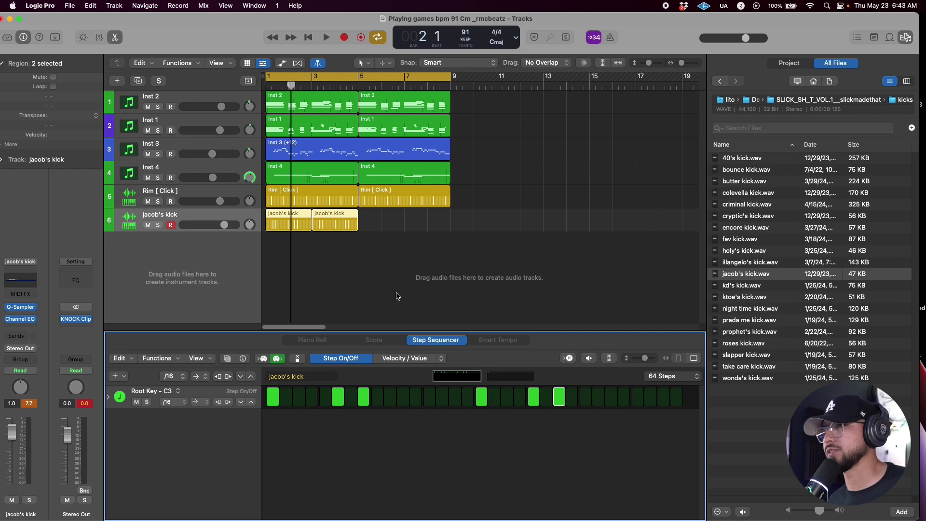
{"action": "left_click", "coordinate": [572, 398]}
{"action": "key", "text": "space"}
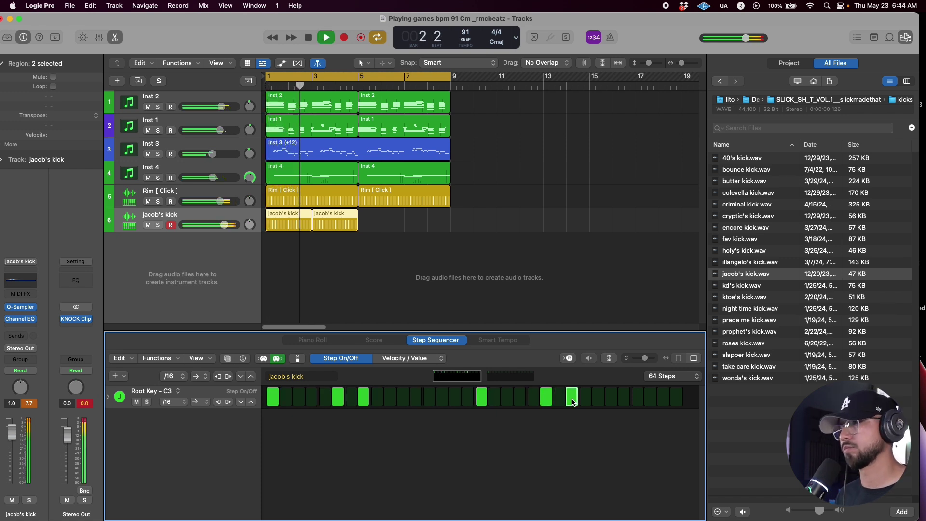
{"action": "left_click", "coordinate": [342, 230]}
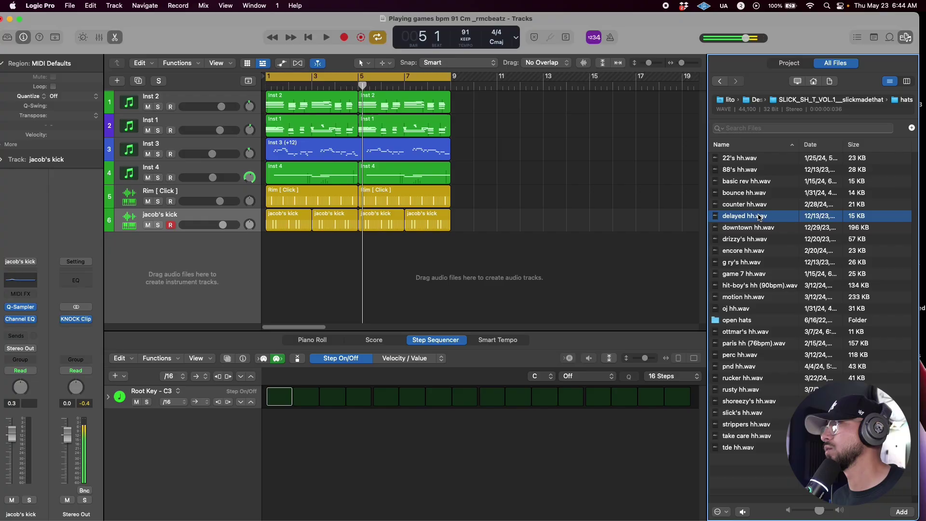
Load basic rev hh.wav from the hats folder onto a new track using Quick Sampler (Original).
{"action": "left_click", "coordinate": [755, 184]}
{"action": "left_click_drag", "start_coordinate": [753, 174], "coordinate": [215, 248]}
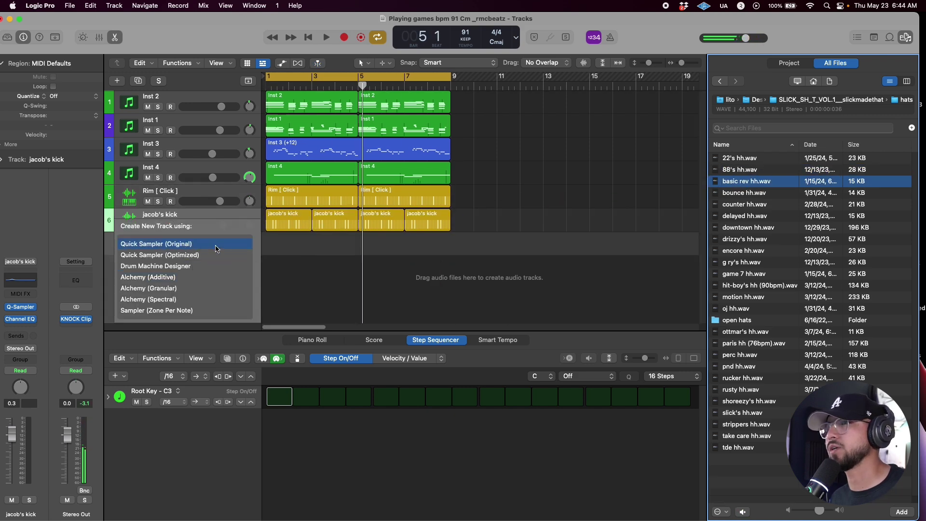
{"action": "left_click_drag", "start_coordinate": [216, 248], "coordinate": [215, 247]}
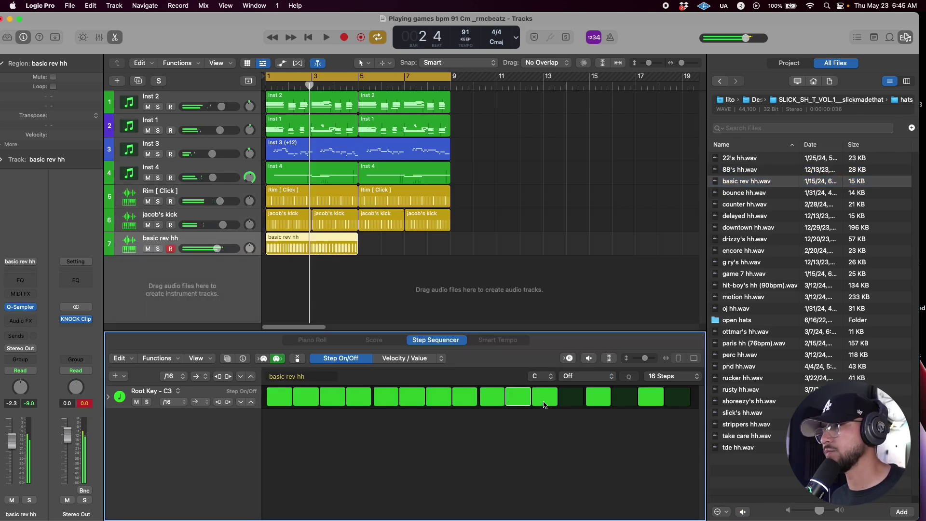
Lower the velocity of every second hi-hat step to between about 32 and 47 while listening.
{"action": "left_click", "coordinate": [397, 358]}
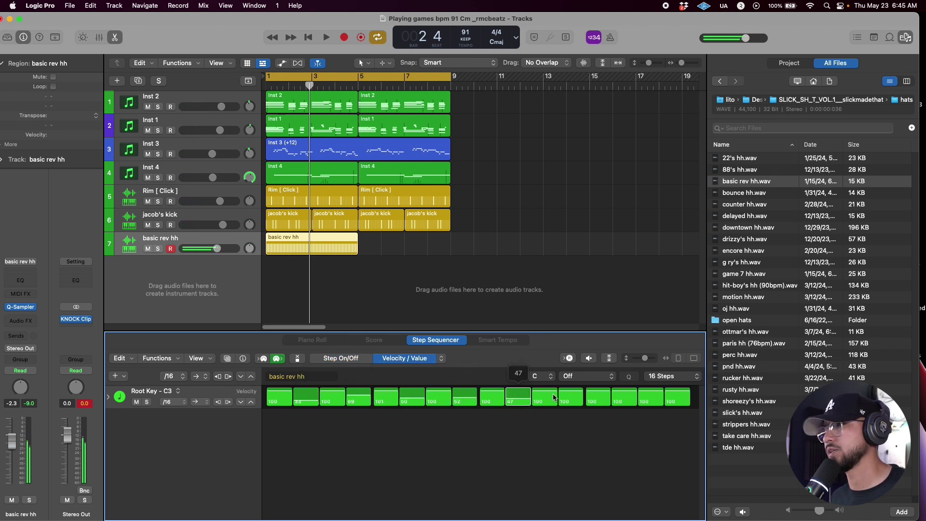
{"action": "left_click_drag", "start_coordinate": [668, 397], "coordinate": [673, 401]}
{"action": "key", "text": "space"}
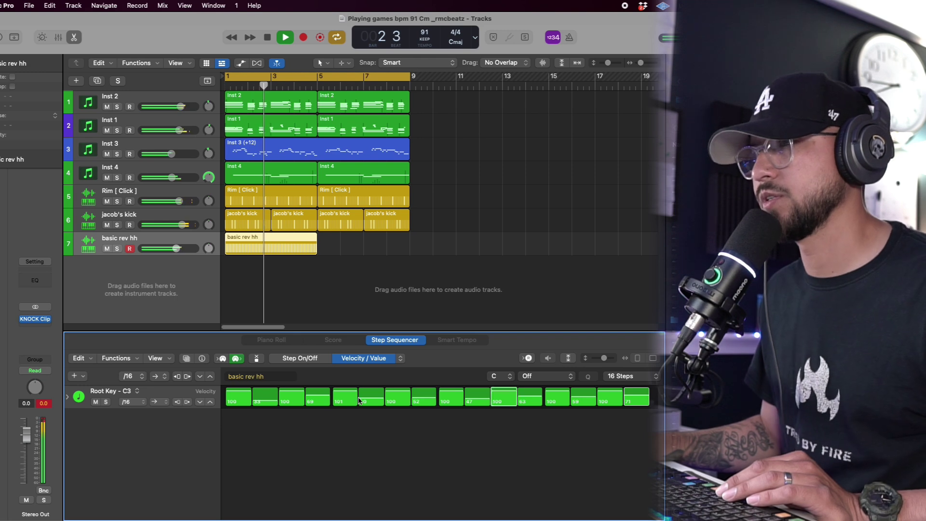
{"action": "left_click_drag", "start_coordinate": [365, 399], "coordinate": [324, 401]}
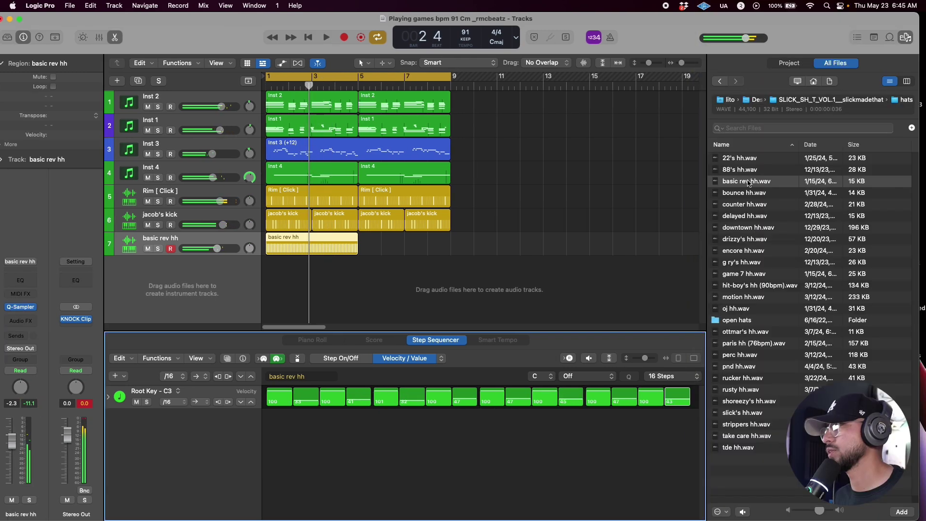
Replace the hi-hat sample on track 7 with shoreezy's hh.wav and lower the track volume to -2.8 dB.
{"action": "left_click", "coordinate": [750, 170]}
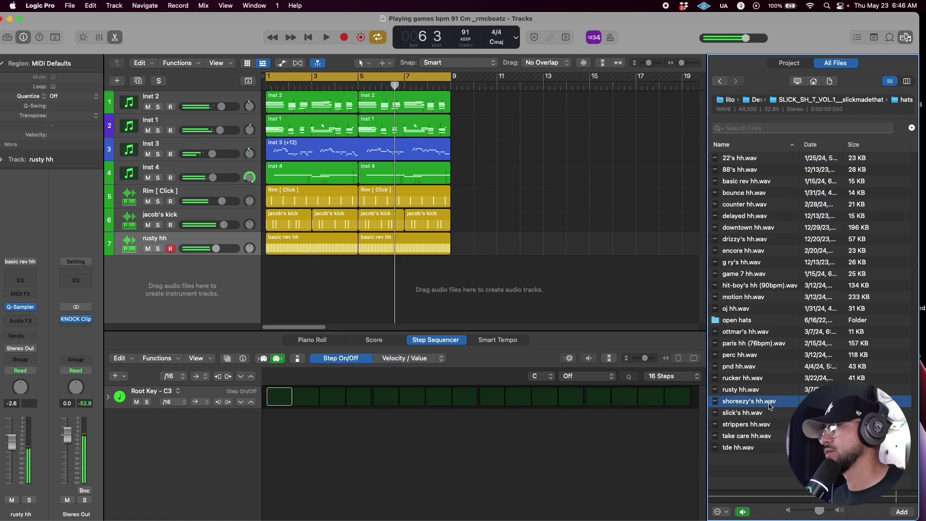
{"action": "left_click_drag", "start_coordinate": [749, 400], "coordinate": [205, 259]}
{"action": "key", "text": "space"}
{"action": "key", "text": "super+w"}
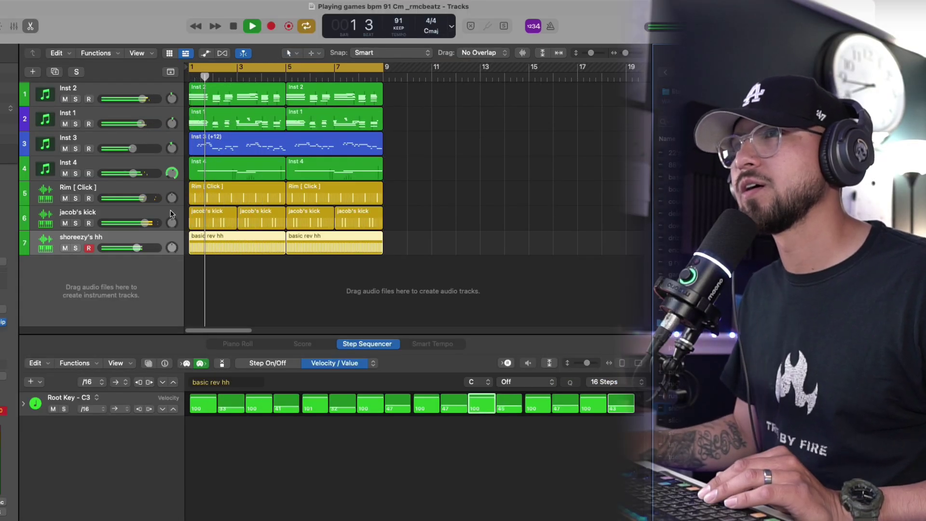
{"action": "left_click_drag", "start_coordinate": [138, 248], "coordinate": [136, 247]}
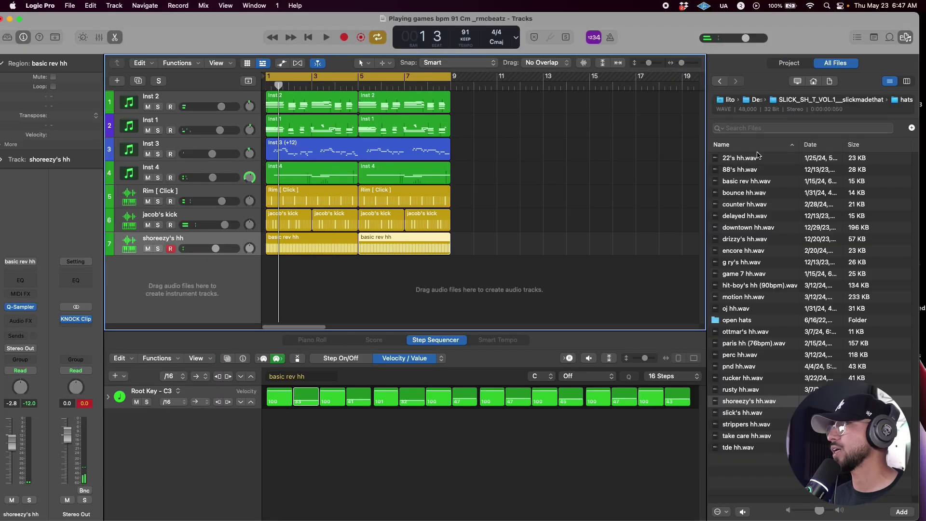
Load zap perc.wav from the percs folder onto a new track using Quick Sampler (Original).
{"action": "left_click", "coordinate": [720, 83]}
{"action": "double_click", "coordinate": [730, 216]}
{"action": "left_click", "coordinate": [763, 192]}
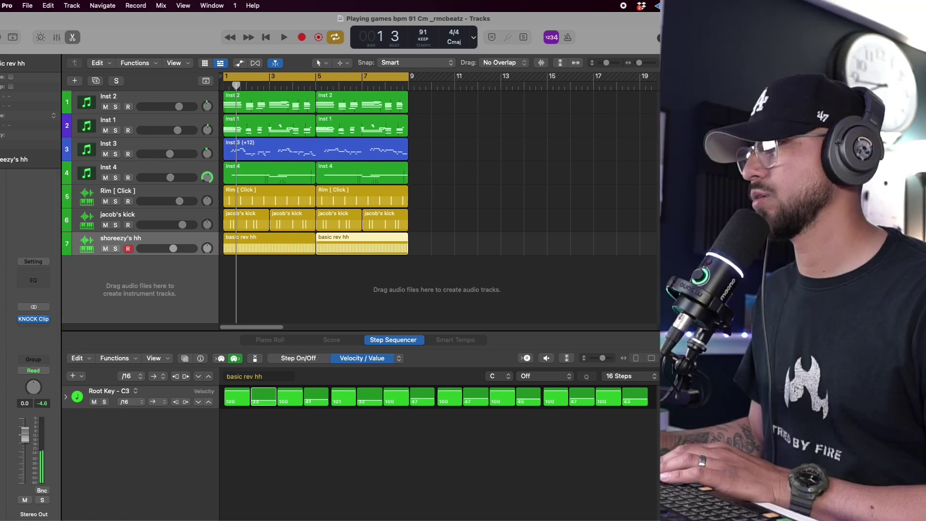
{"action": "right_click", "coordinate": [101, 268]}
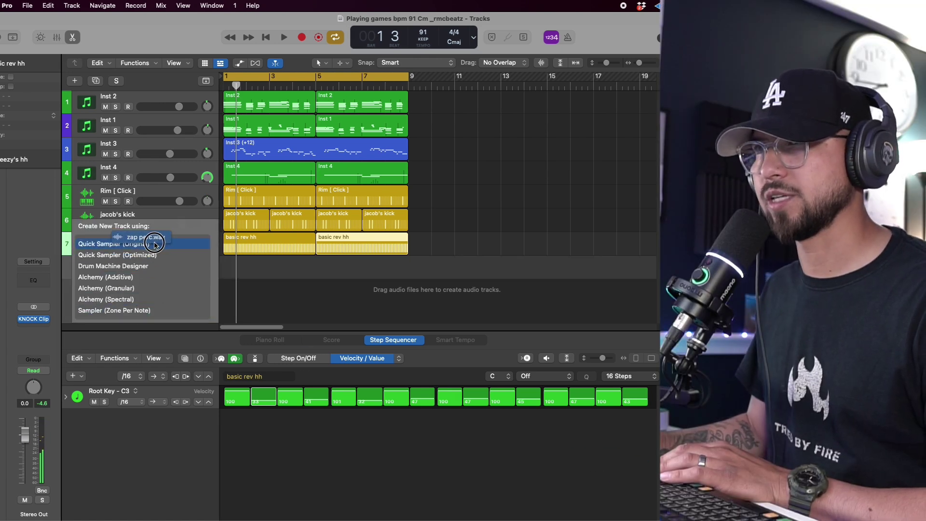
{"action": "left_click", "coordinate": [156, 248]}
{"action": "left_click", "coordinate": [252, 138]}
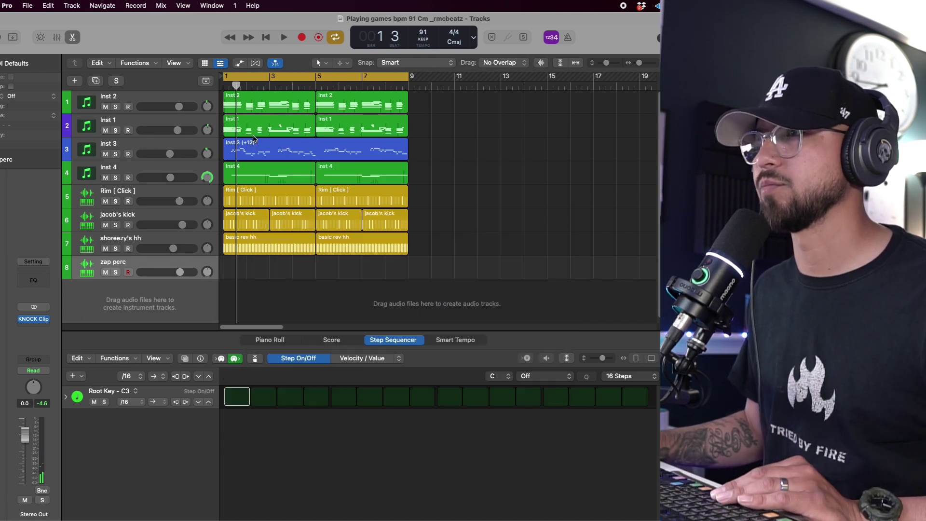
Record two zap perc hits in bar 2 on track 8 and stretch the region from bar 1 to bar 5.
{"action": "key", "text": "space"}
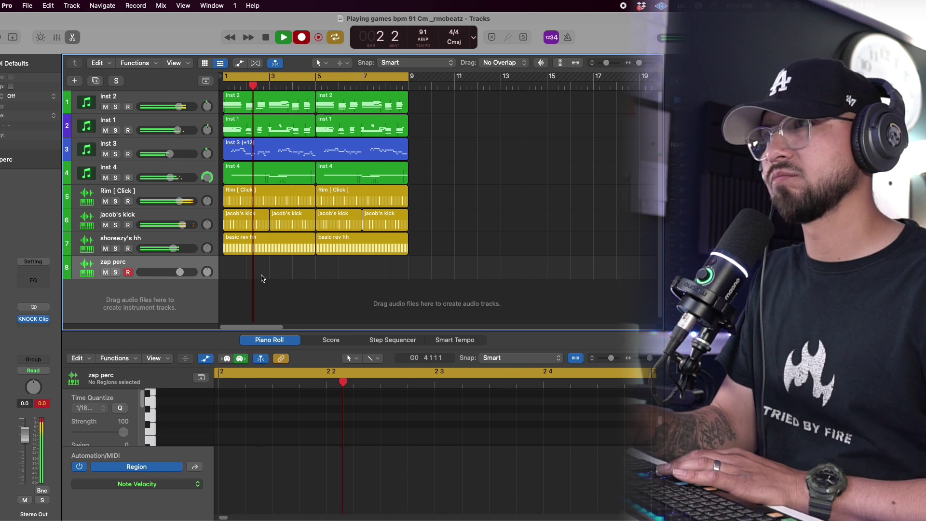
{"action": "key", "text": "r"}
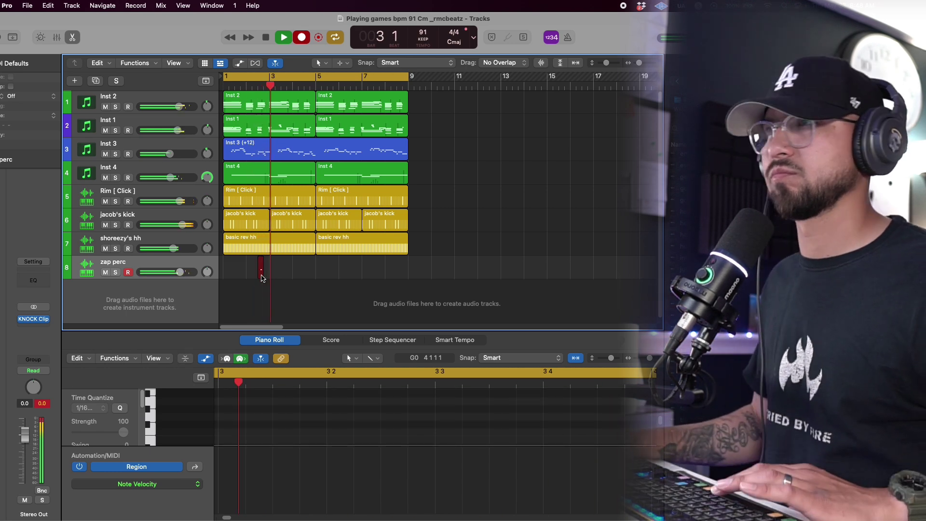
{"action": "left_click", "coordinate": [283, 38]}
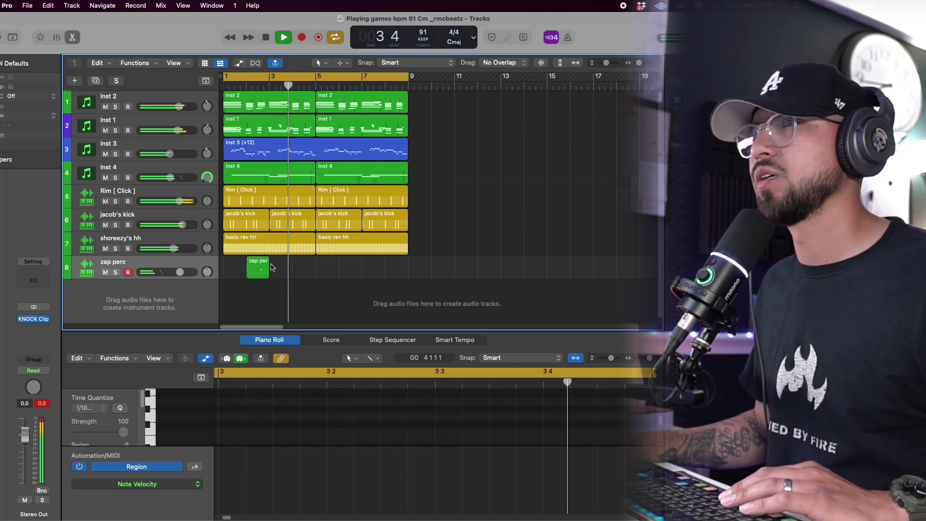
{"action": "left_click_drag", "start_coordinate": [247, 271], "coordinate": [352, 277]}
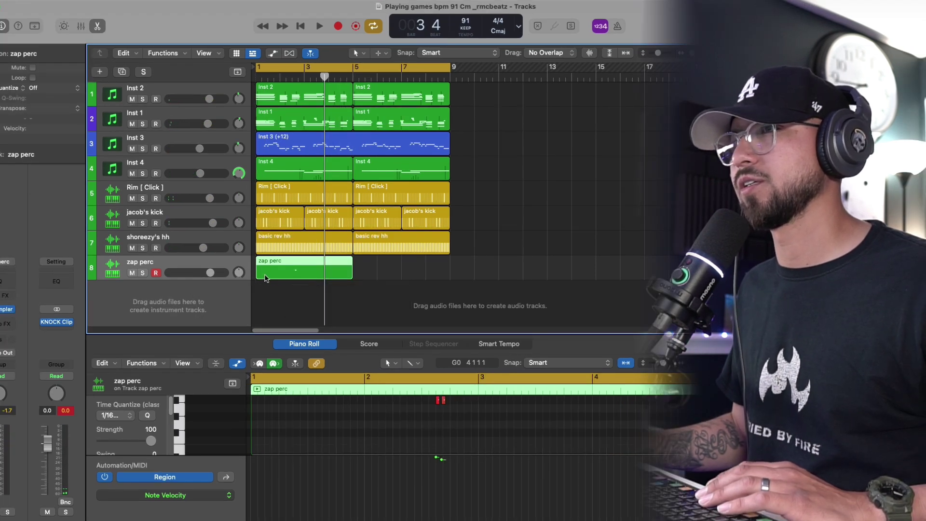
Adjust the two zap perc notes during playback and repeat the zap perc region up to bar 9.
{"action": "key", "text": "space"}
{"action": "left_click", "coordinate": [407, 420]}
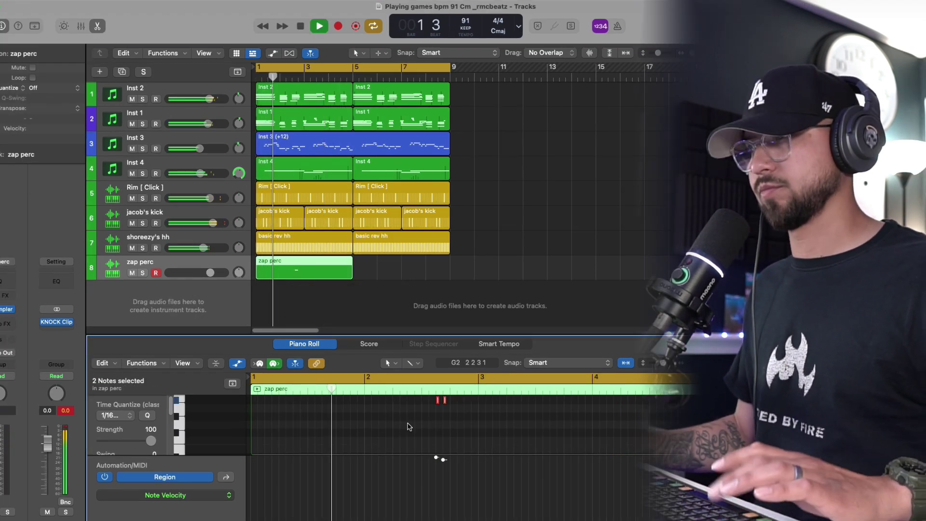
{"action": "scroll", "coordinate": [464, 428], "scroll_direction": "up", "scroll_amount": 2}
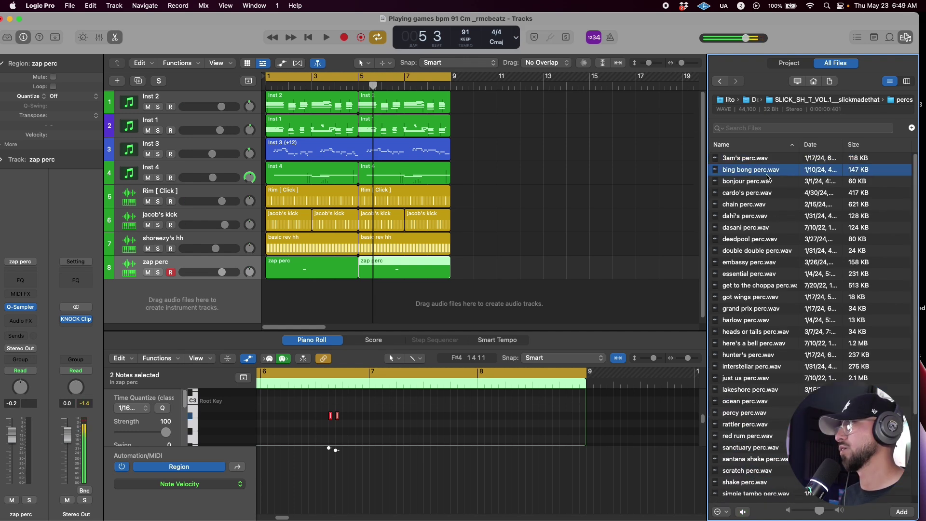
Load bing bong perc.wav onto a new Quick Sampler (Original) track and record its hits around the end of bar 1.
{"action": "left_click_drag", "start_coordinate": [768, 172], "coordinate": [207, 313]}
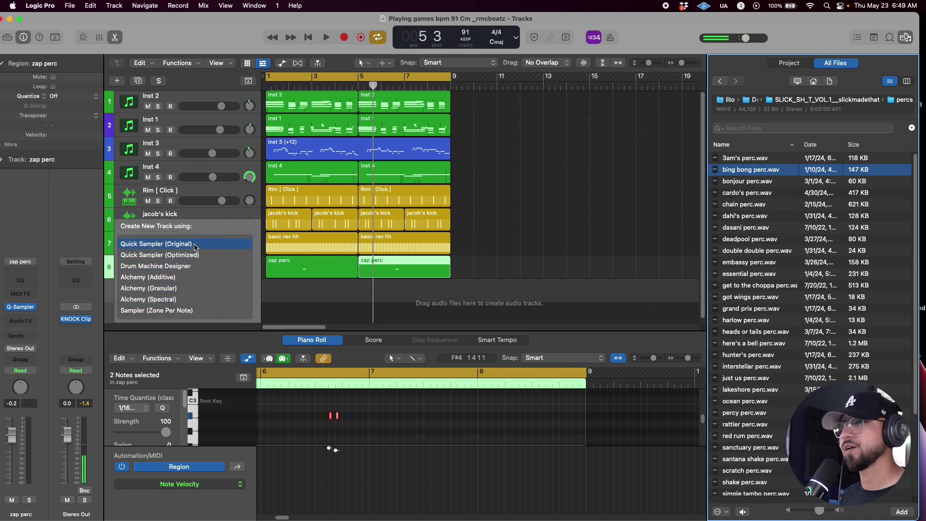
{"action": "left_click", "coordinate": [166, 240]}
{"action": "key", "text": "space"}
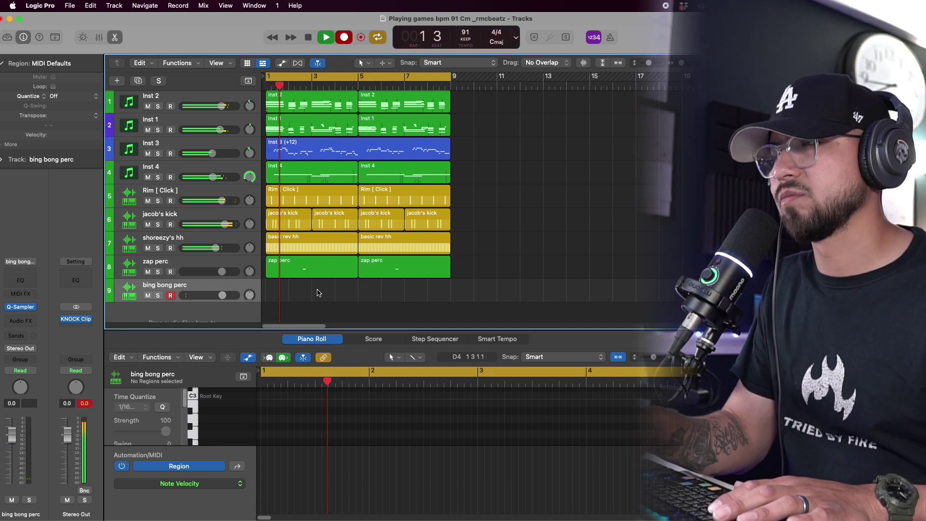
{"action": "key", "text": "r"}
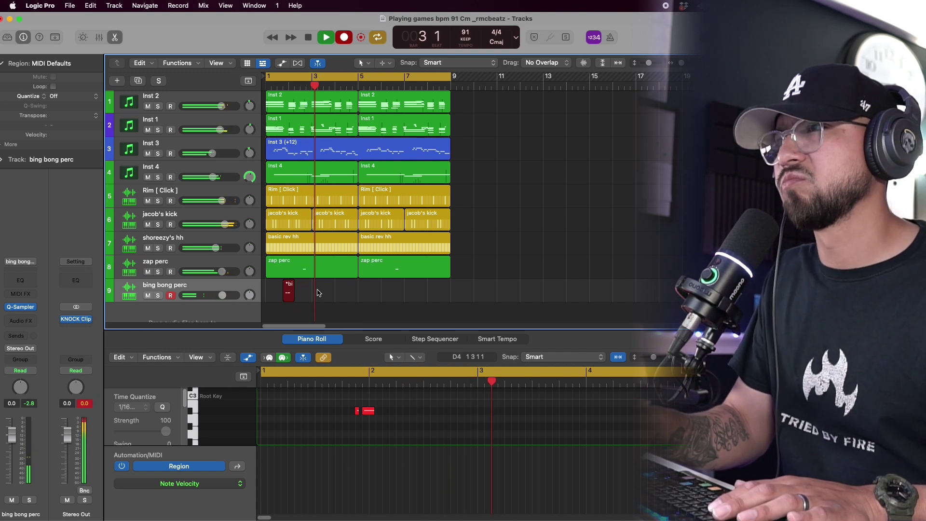
{"action": "key", "text": "space"}
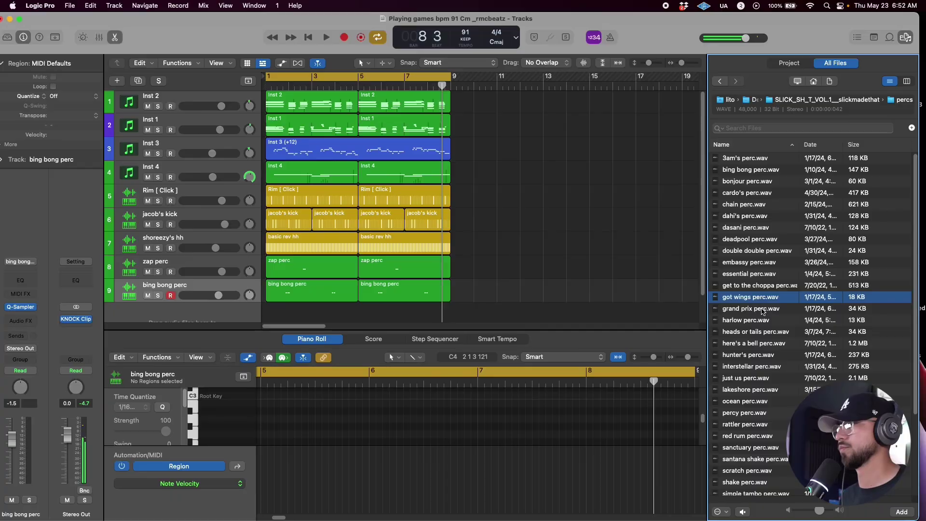
Audition percussion and 808 samples, and load slick's sub (c).wav from the bass folder inside 808s onto a new Quick Sampler track.
{"action": "left_click", "coordinate": [759, 321]}
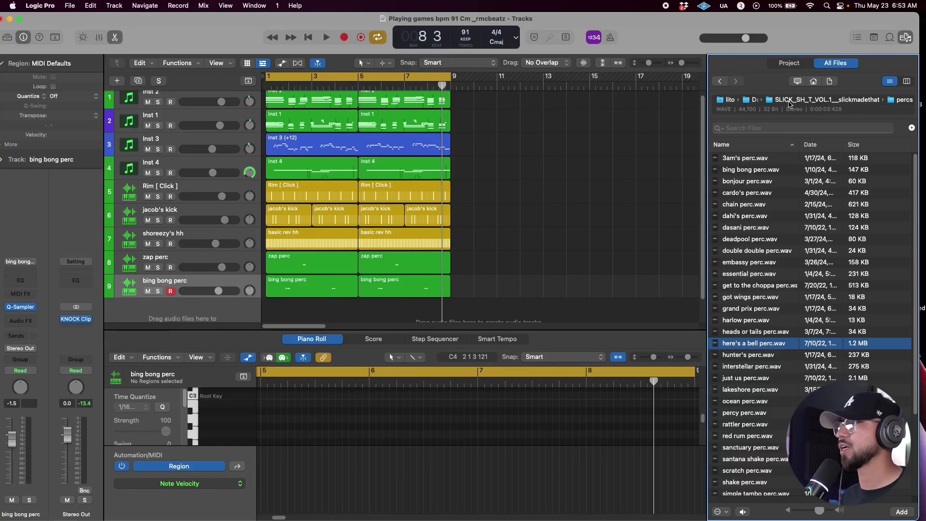
{"action": "left_click", "coordinate": [789, 103]}
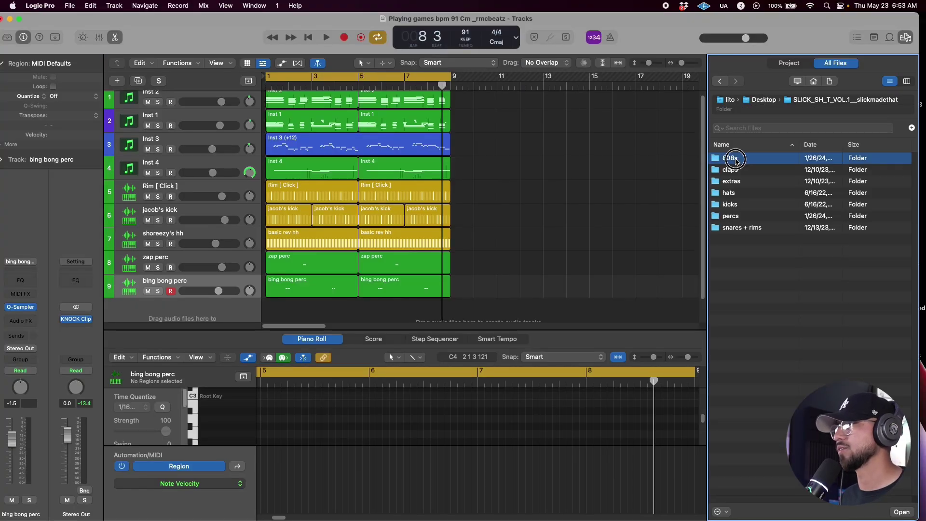
{"action": "double_click", "coordinate": [732, 158]}
{"action": "left_click", "coordinate": [747, 262]}
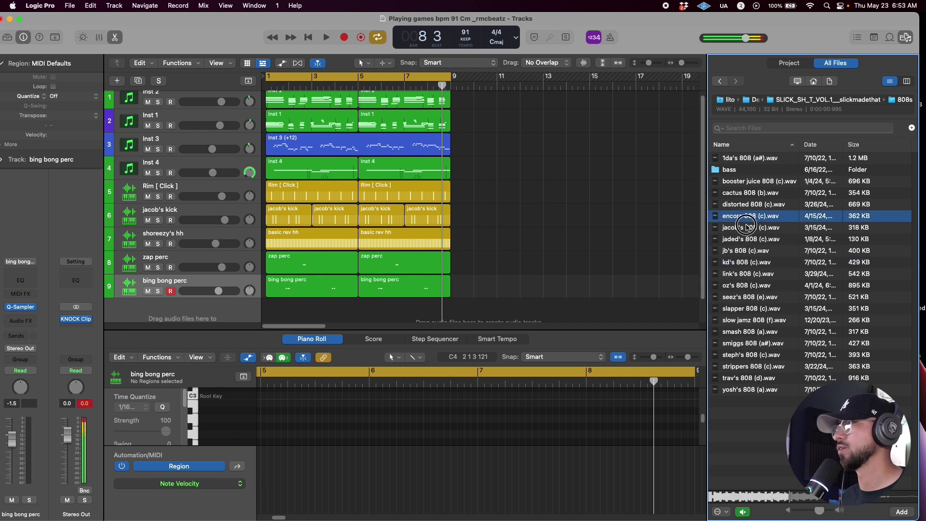
{"action": "left_click", "coordinate": [762, 232]}
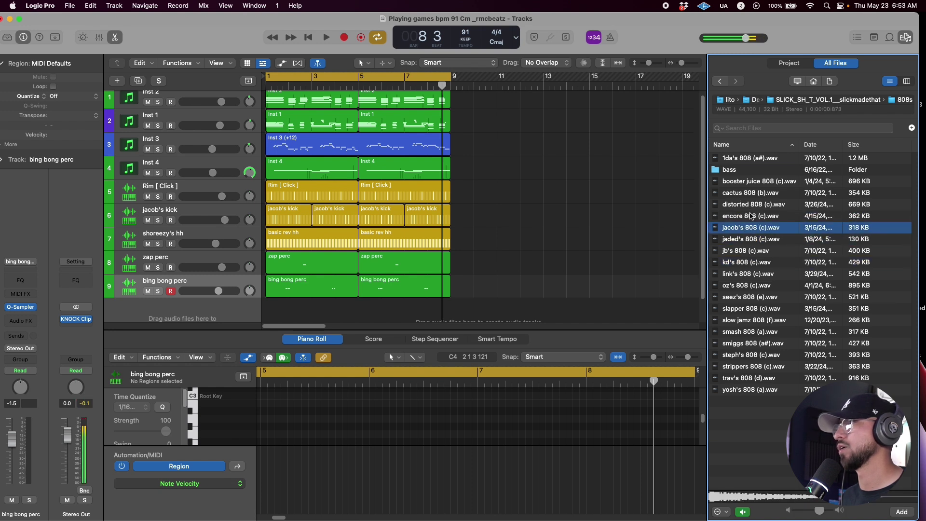
{"action": "left_click", "coordinate": [762, 208]}
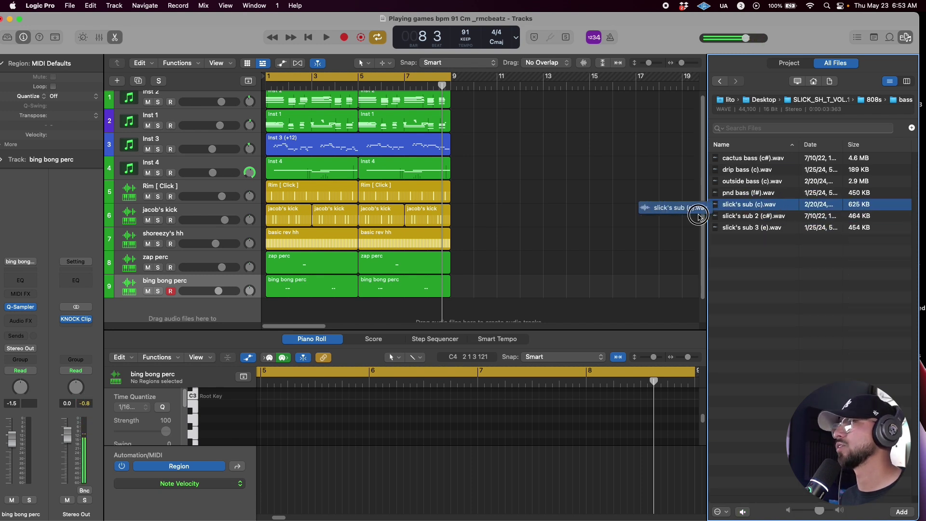
{"action": "left_click_drag", "start_coordinate": [698, 217], "coordinate": [232, 310]}
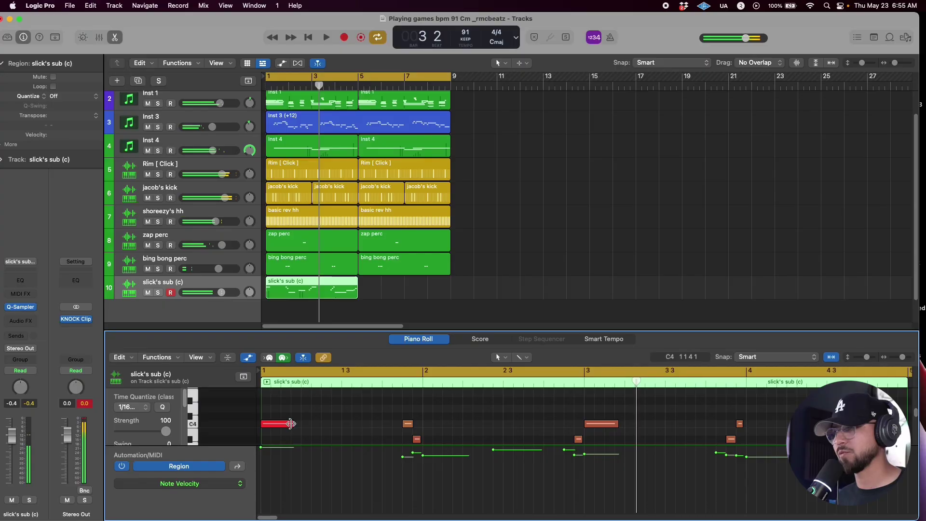
Lengthen the first C4 note of the slick's sub (c) region to about half a bar.
{"action": "left_click_drag", "start_coordinate": [295, 424], "coordinate": [337, 431]}
{"action": "key", "text": "space"}
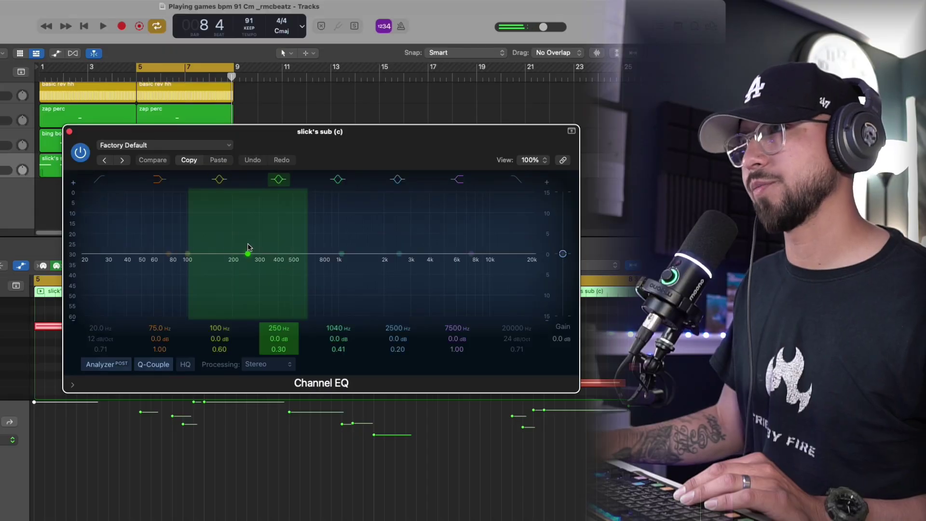
In the sub's Channel EQ, set a 48 dB/Oct low cut at 30.4 Hz with Q 0.64 and a +1.1 dB boost at 119 Hz.
{"action": "mouse_move", "coordinate": [189, 259]}
{"action": "left_mouse_down"}
{"action": "mouse_move", "coordinate": [167, 252]}
{"action": "mouse_move", "coordinate": [184, 254]}
{"action": "left_mouse_up"}
{"action": "left_click_drag", "start_coordinate": [112, 255], "coordinate": [107, 302]}
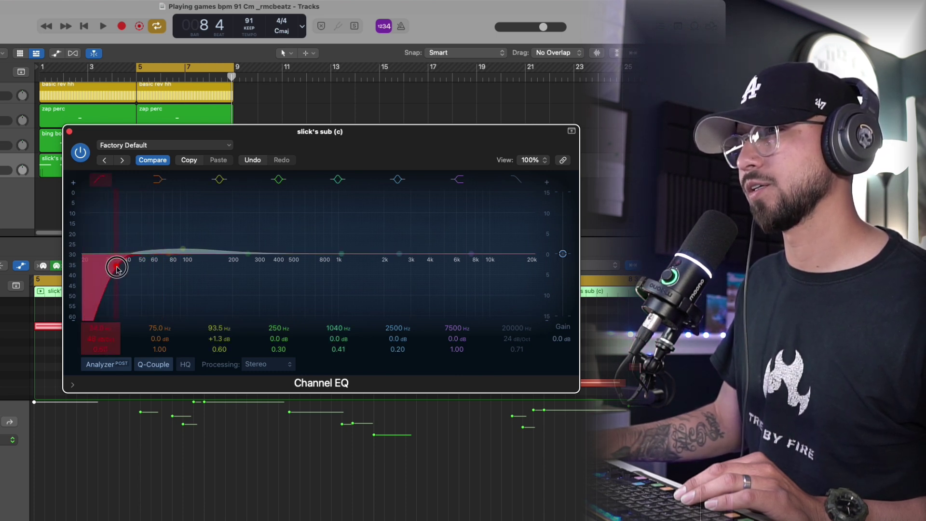
{"action": "left_click_drag", "start_coordinate": [100, 324], "coordinate": [100, 311]}
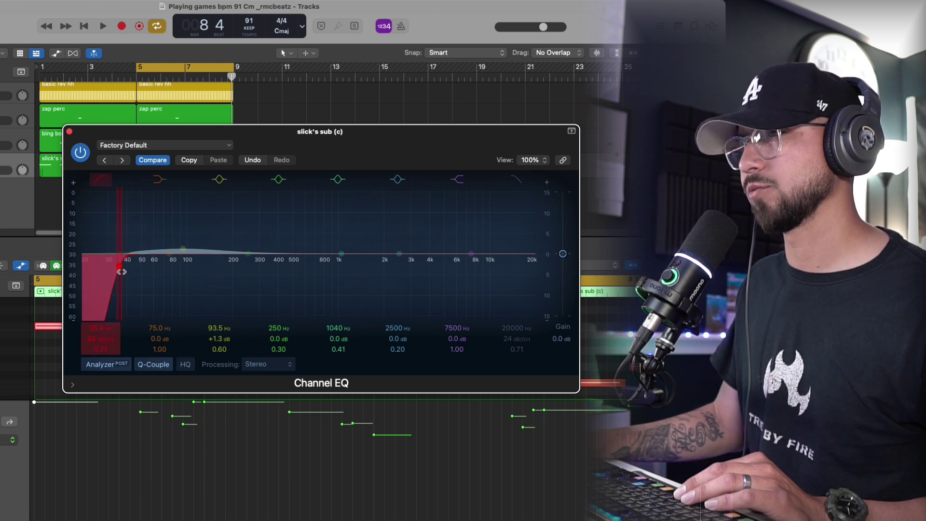
{"action": "left_click_drag", "start_coordinate": [113, 268], "coordinate": [107, 273]}
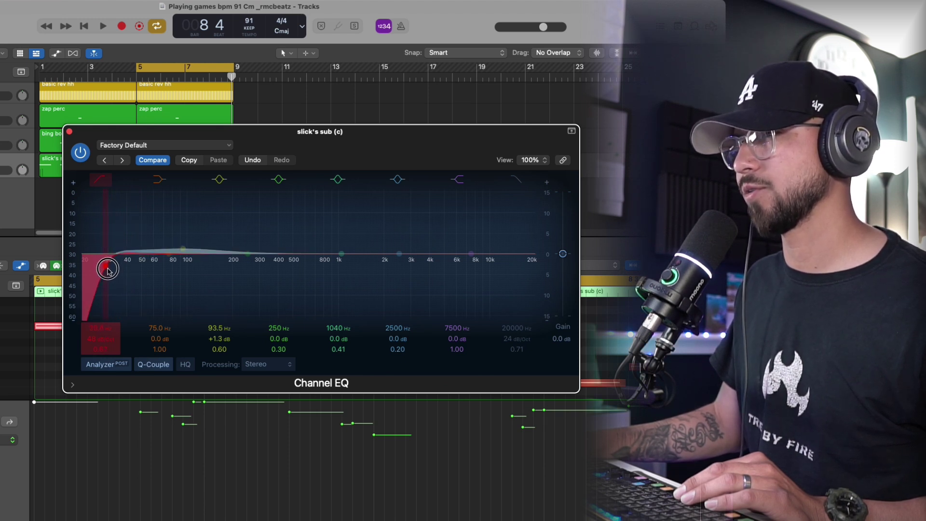
{"action": "key", "text": "space"}
{"action": "left_click_drag", "start_coordinate": [183, 248], "coordinate": [198, 250]}
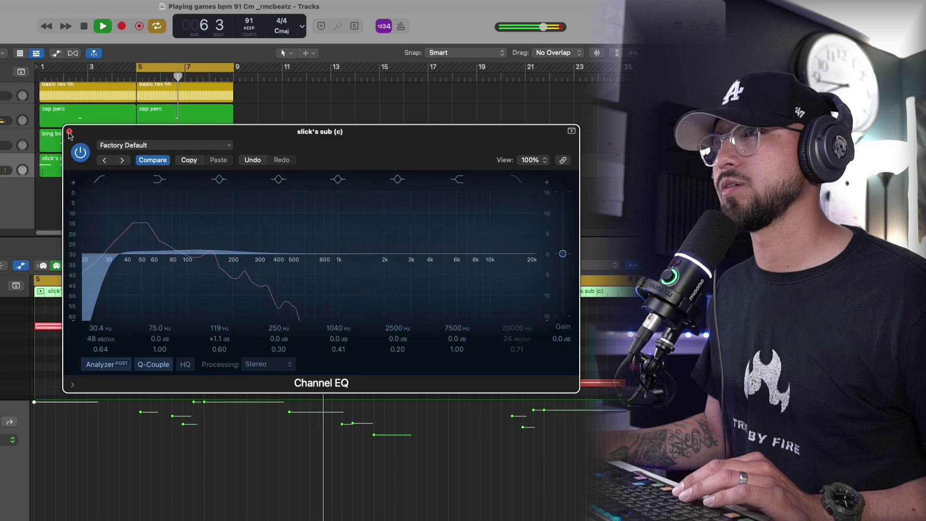